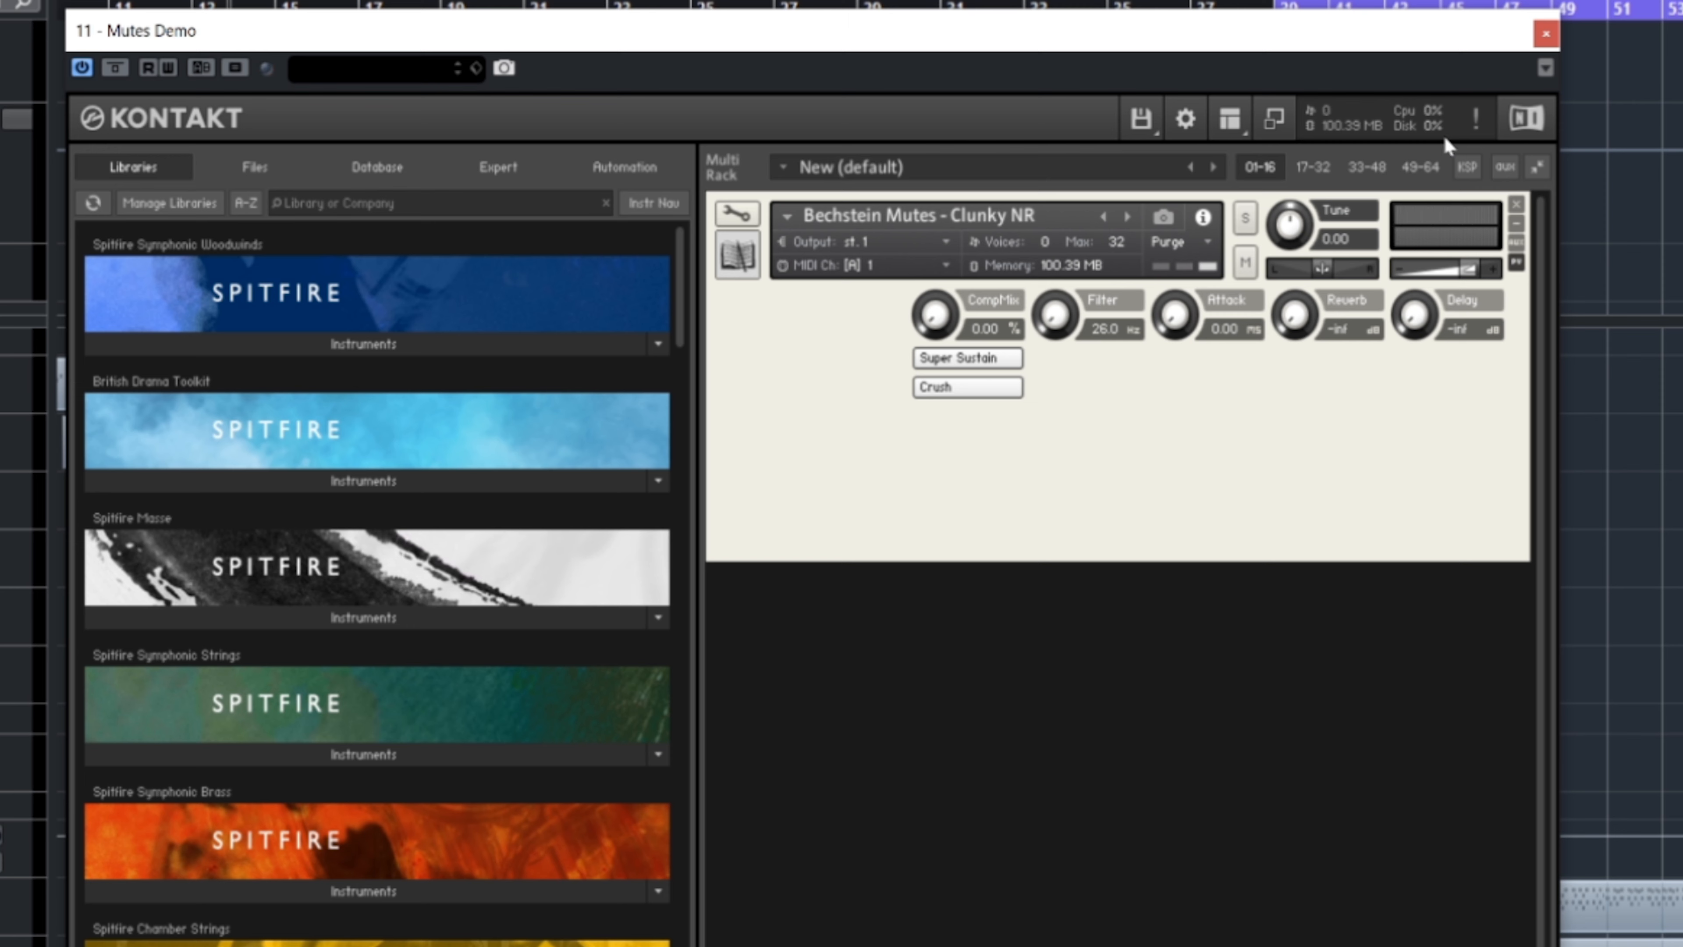
# Step: Close the Mutes Demo instrument and raise the Attack of the Muted Sustains instrument to about 1.2k ms
pyautogui.click(1551, 36)
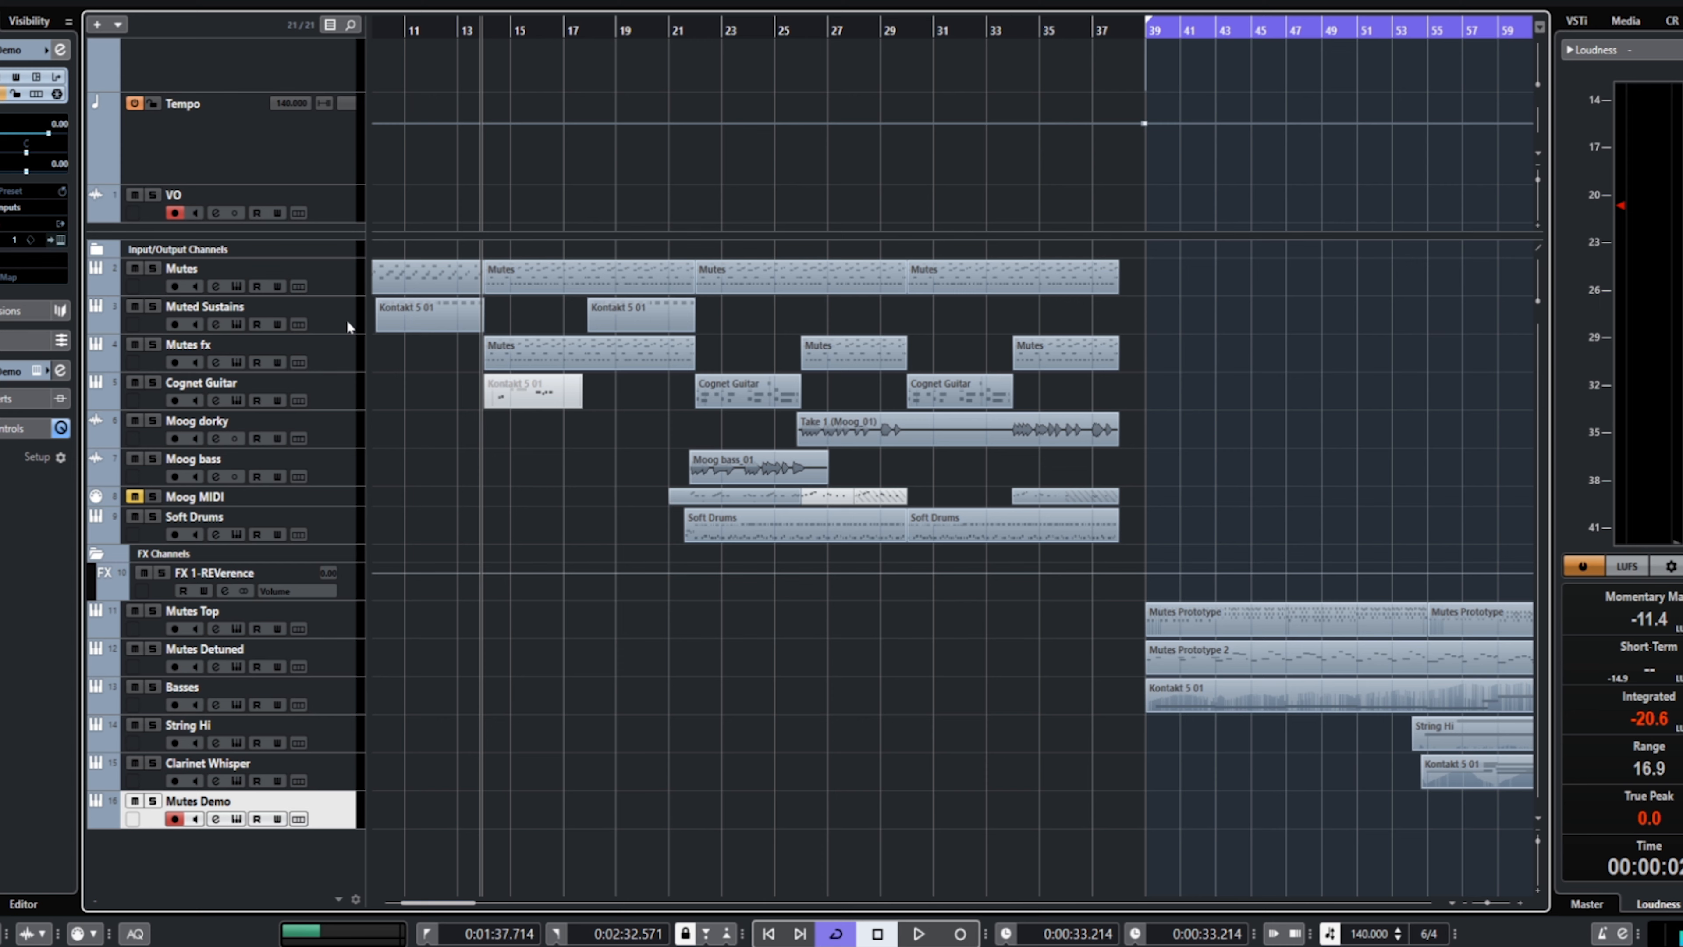
pyautogui.click(349, 322)
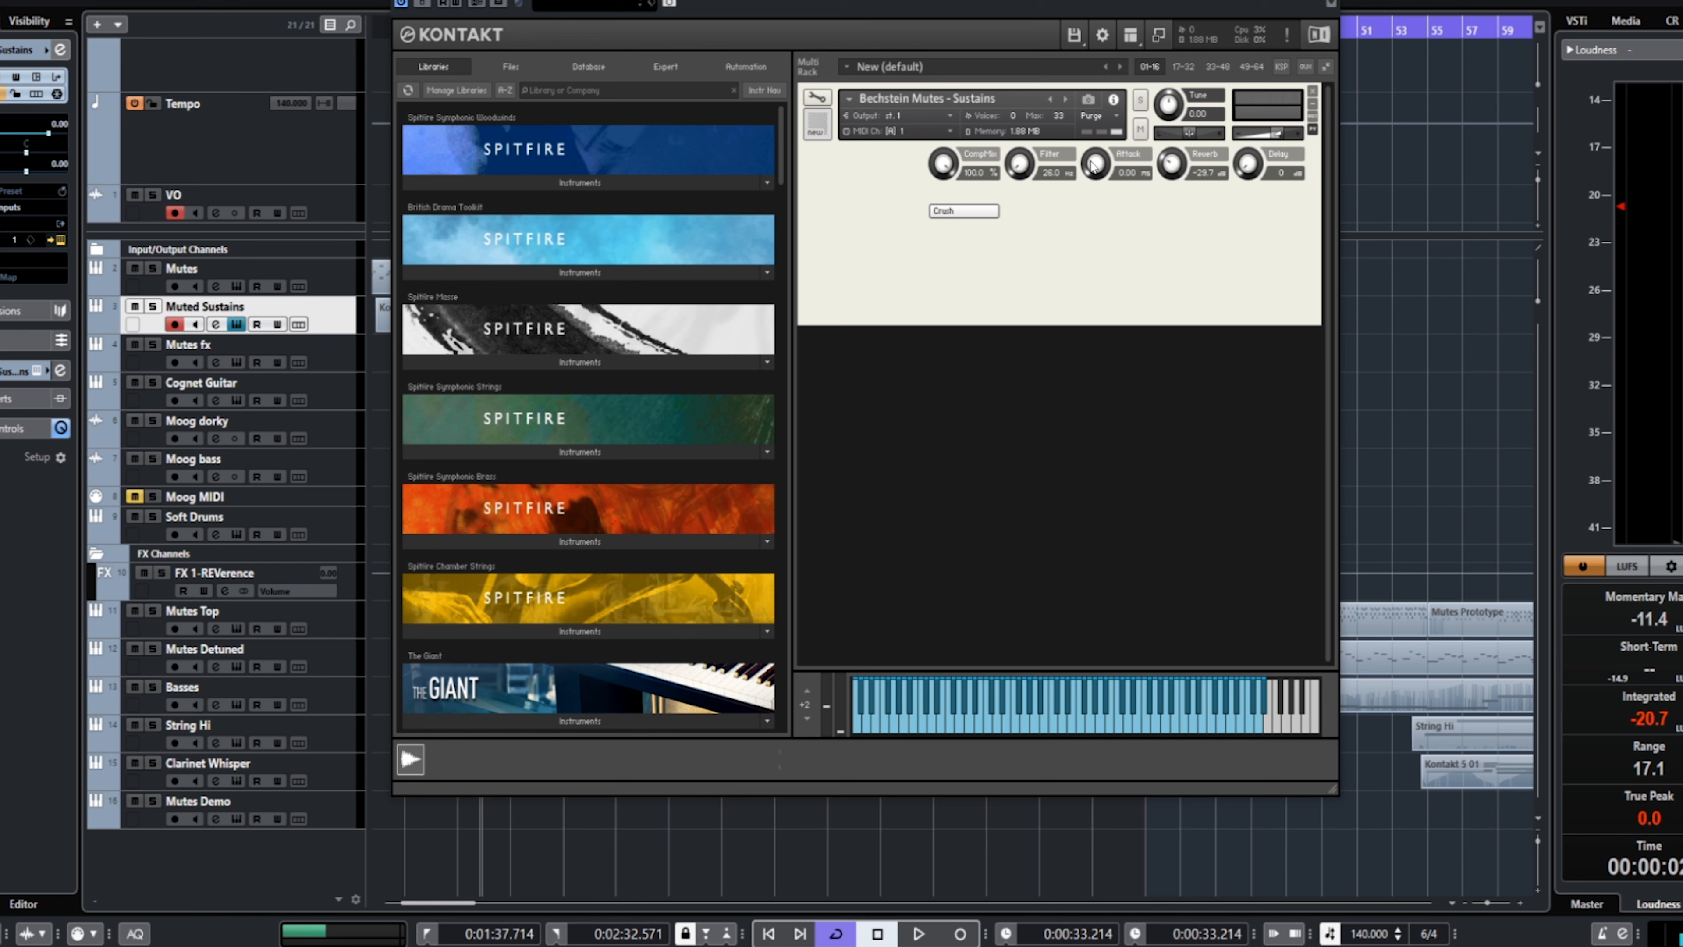
pyautogui.moveTo(1094, 166); pyautogui.dragTo(1101, 15)
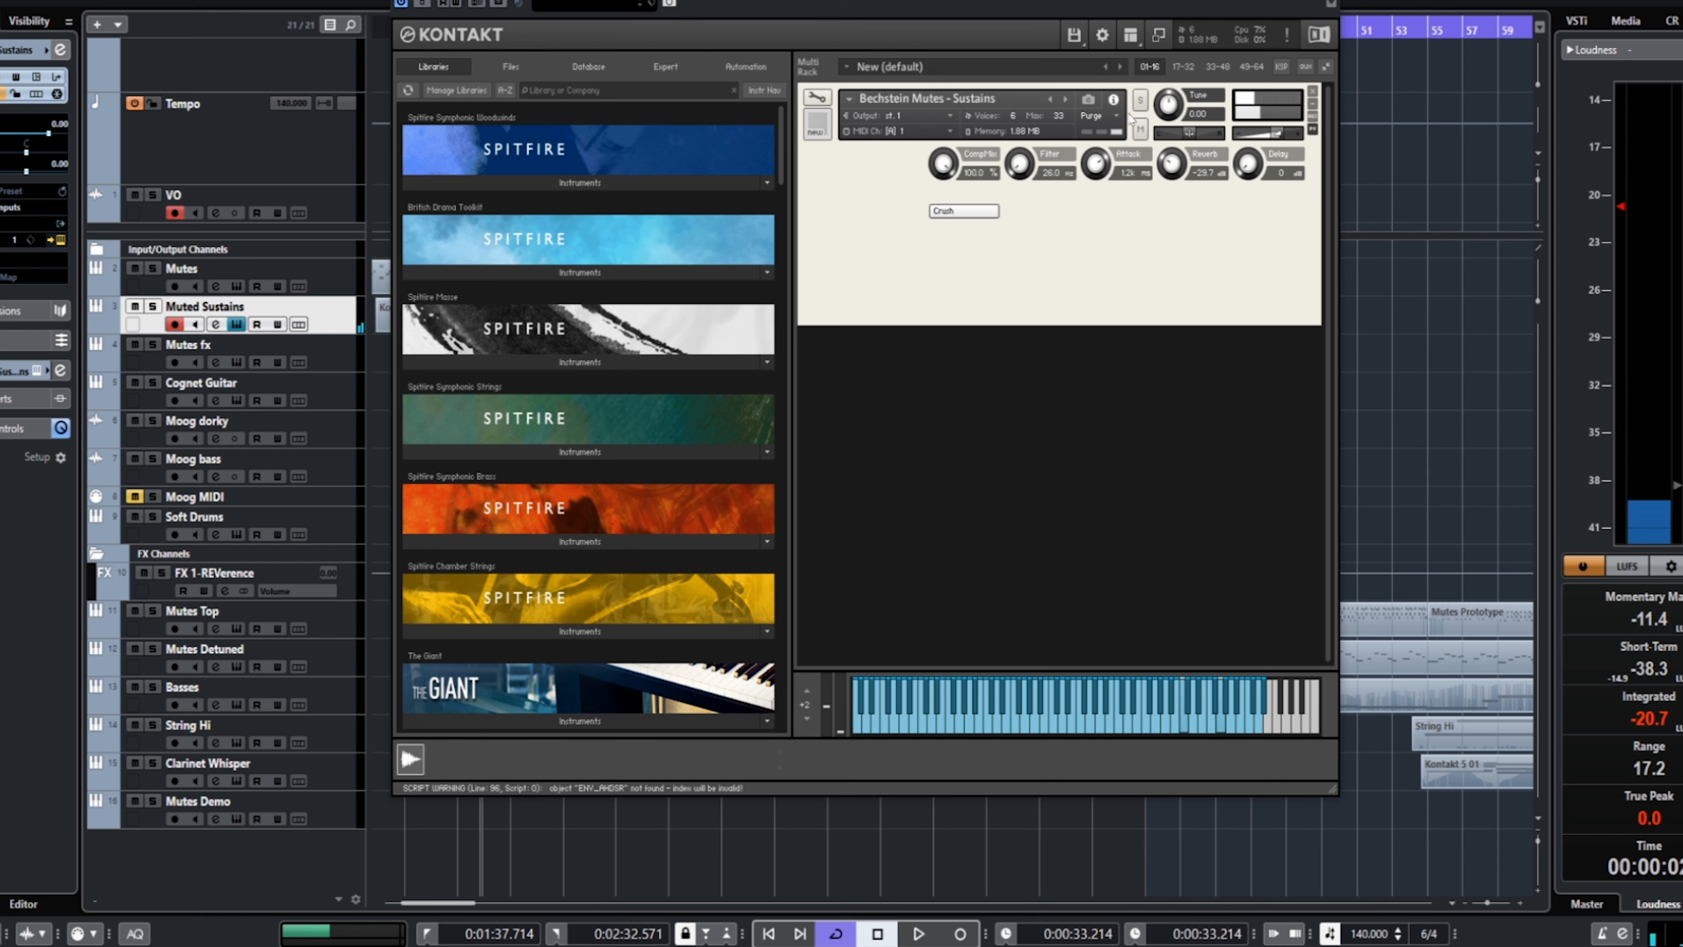
# Step: Raise the Reverb of the Muted Sustains instrument to about -15.9 dB and turn its Attack back down
pyautogui.moveTo(1171, 176); pyautogui.dragTo(1191, 131)
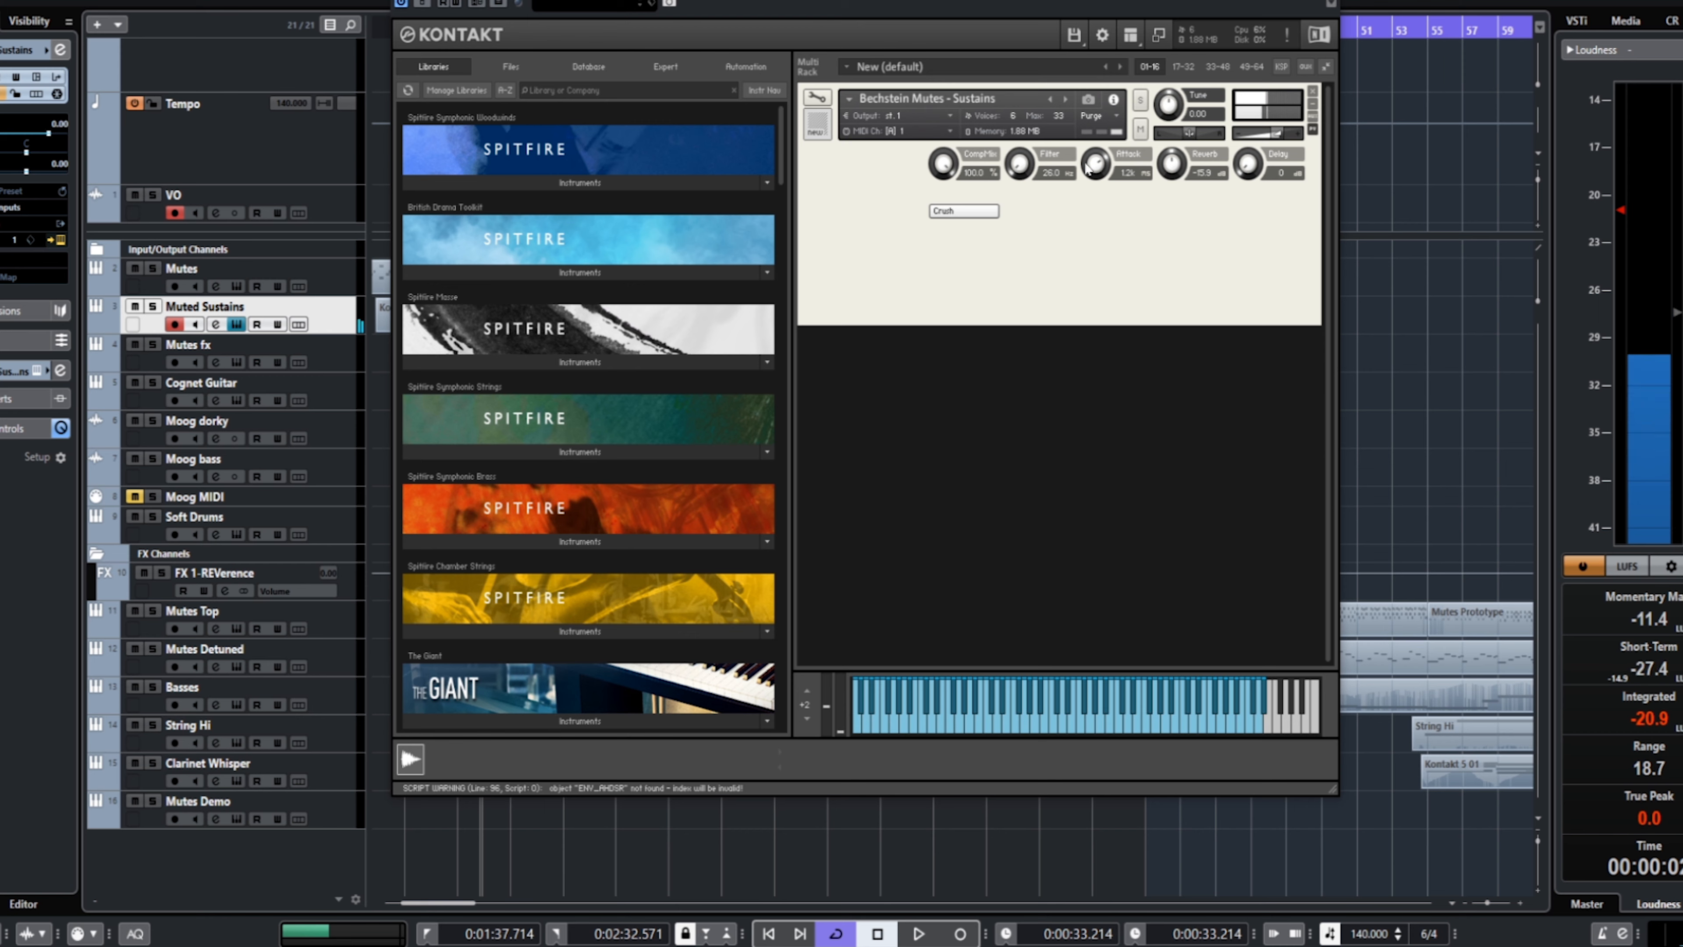
pyautogui.moveTo(1095, 166); pyautogui.dragTo(1090, 337)
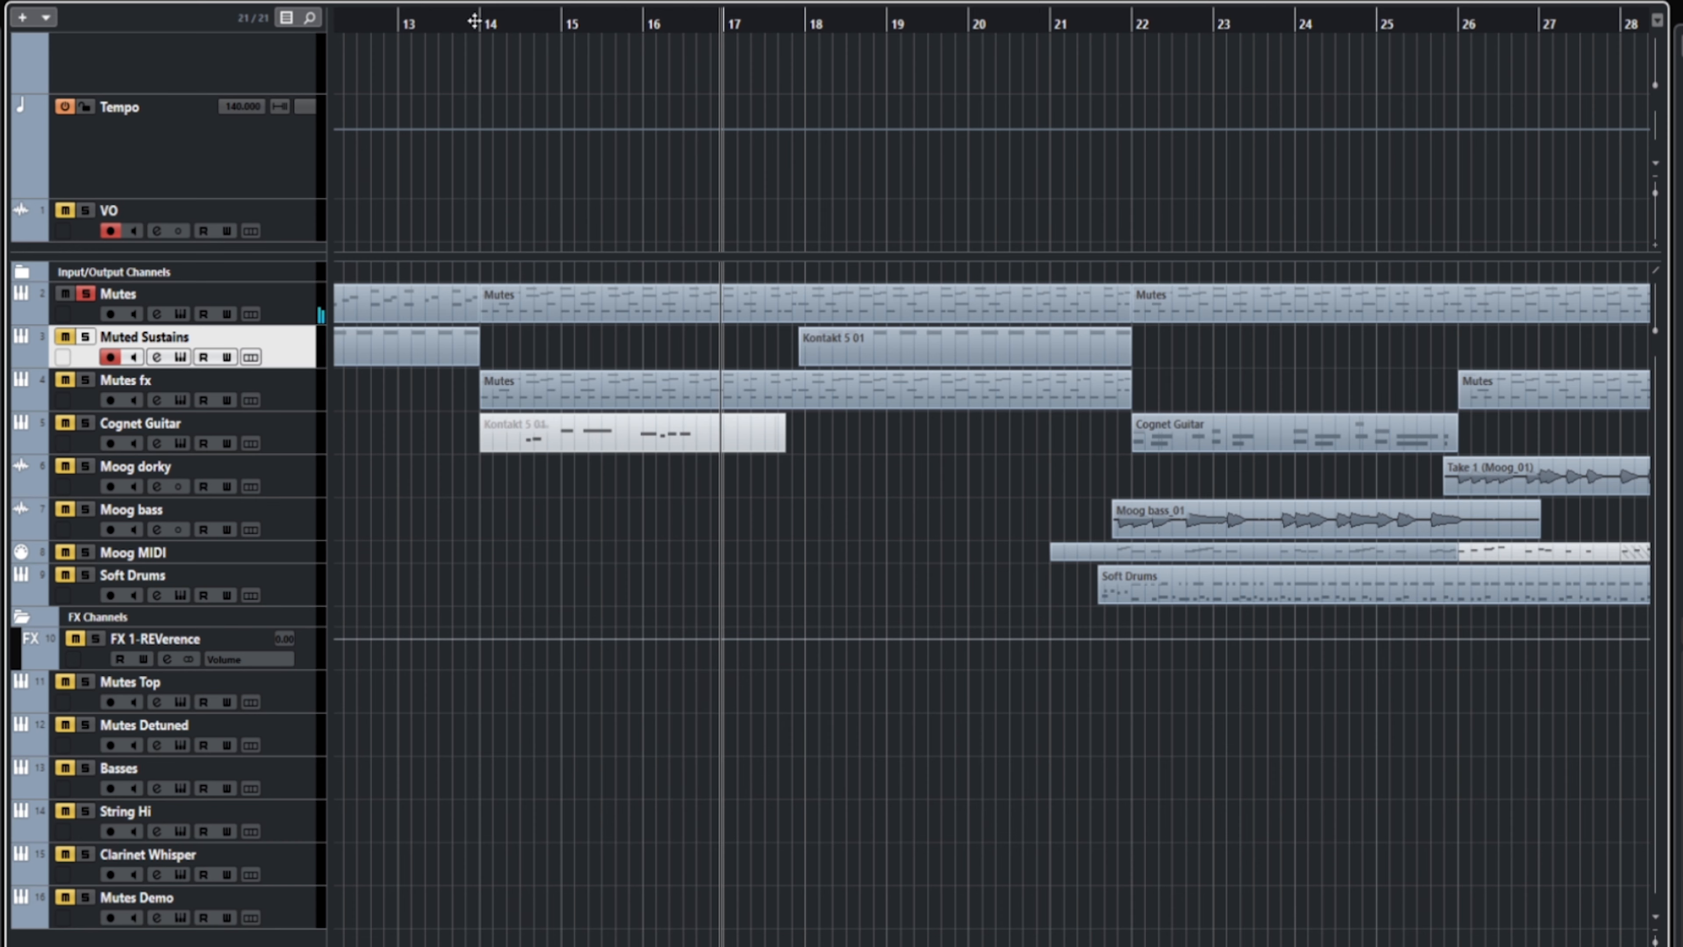
# Step: Place the playback cursor at bar 14, solo the Mutes fx track and inspect its Kontakt instrument
pyautogui.moveTo(475, 21); pyautogui.dragTo(481, 27)
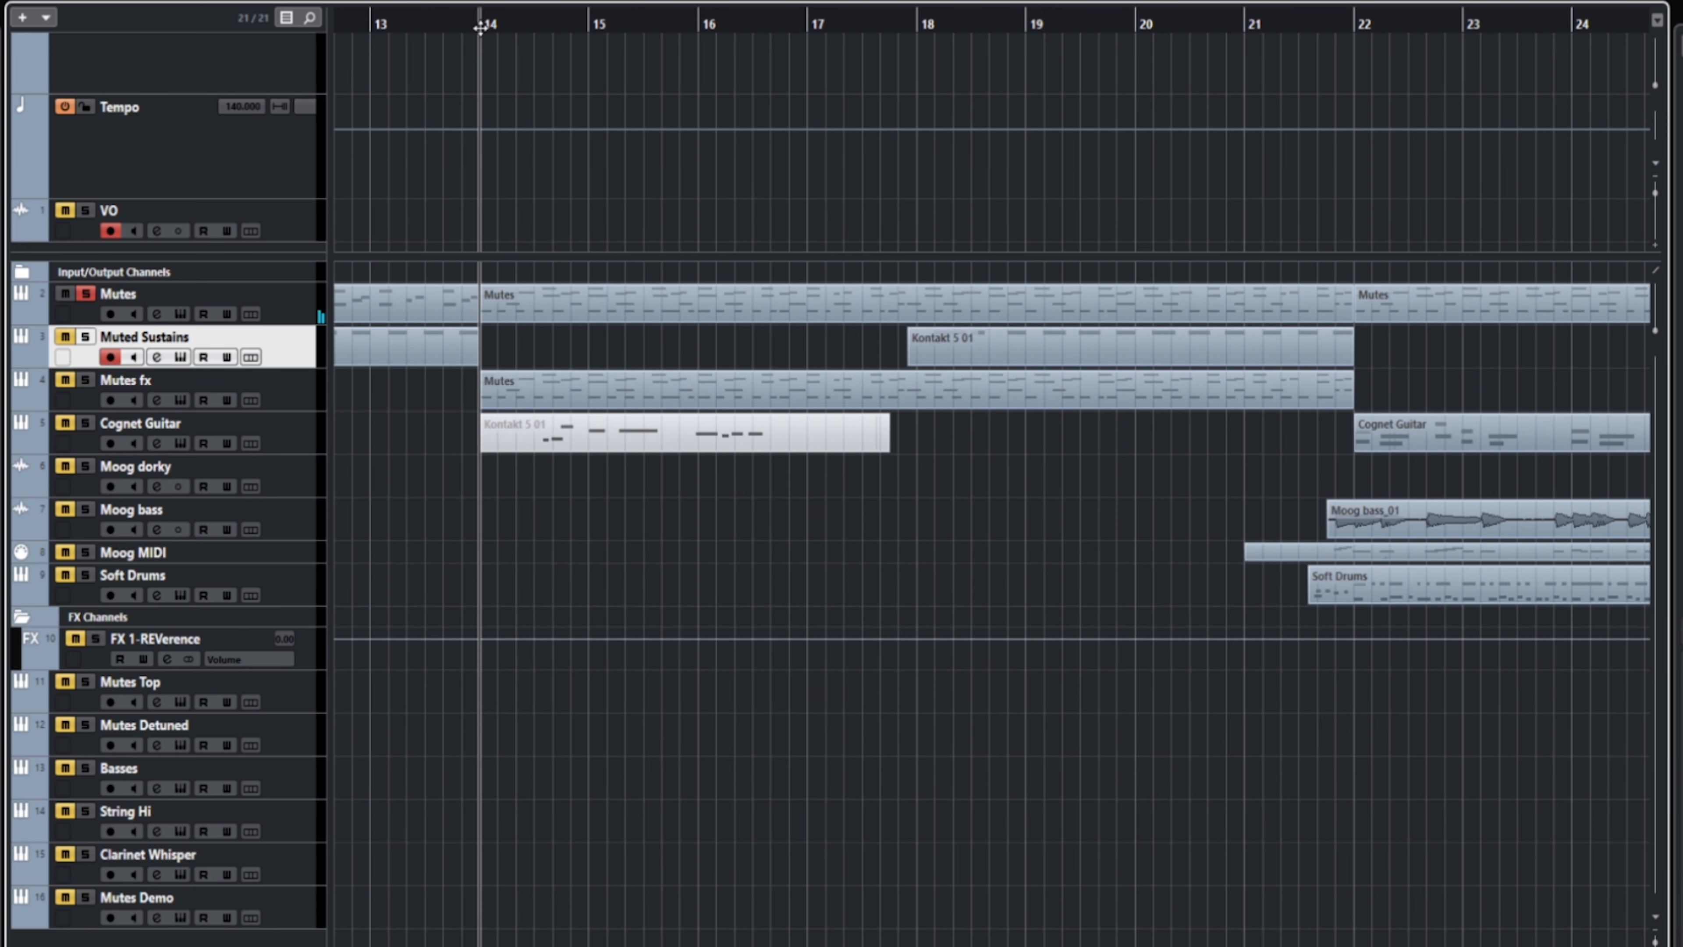
pyautogui.click(86, 380)
pyautogui.click(180, 400)
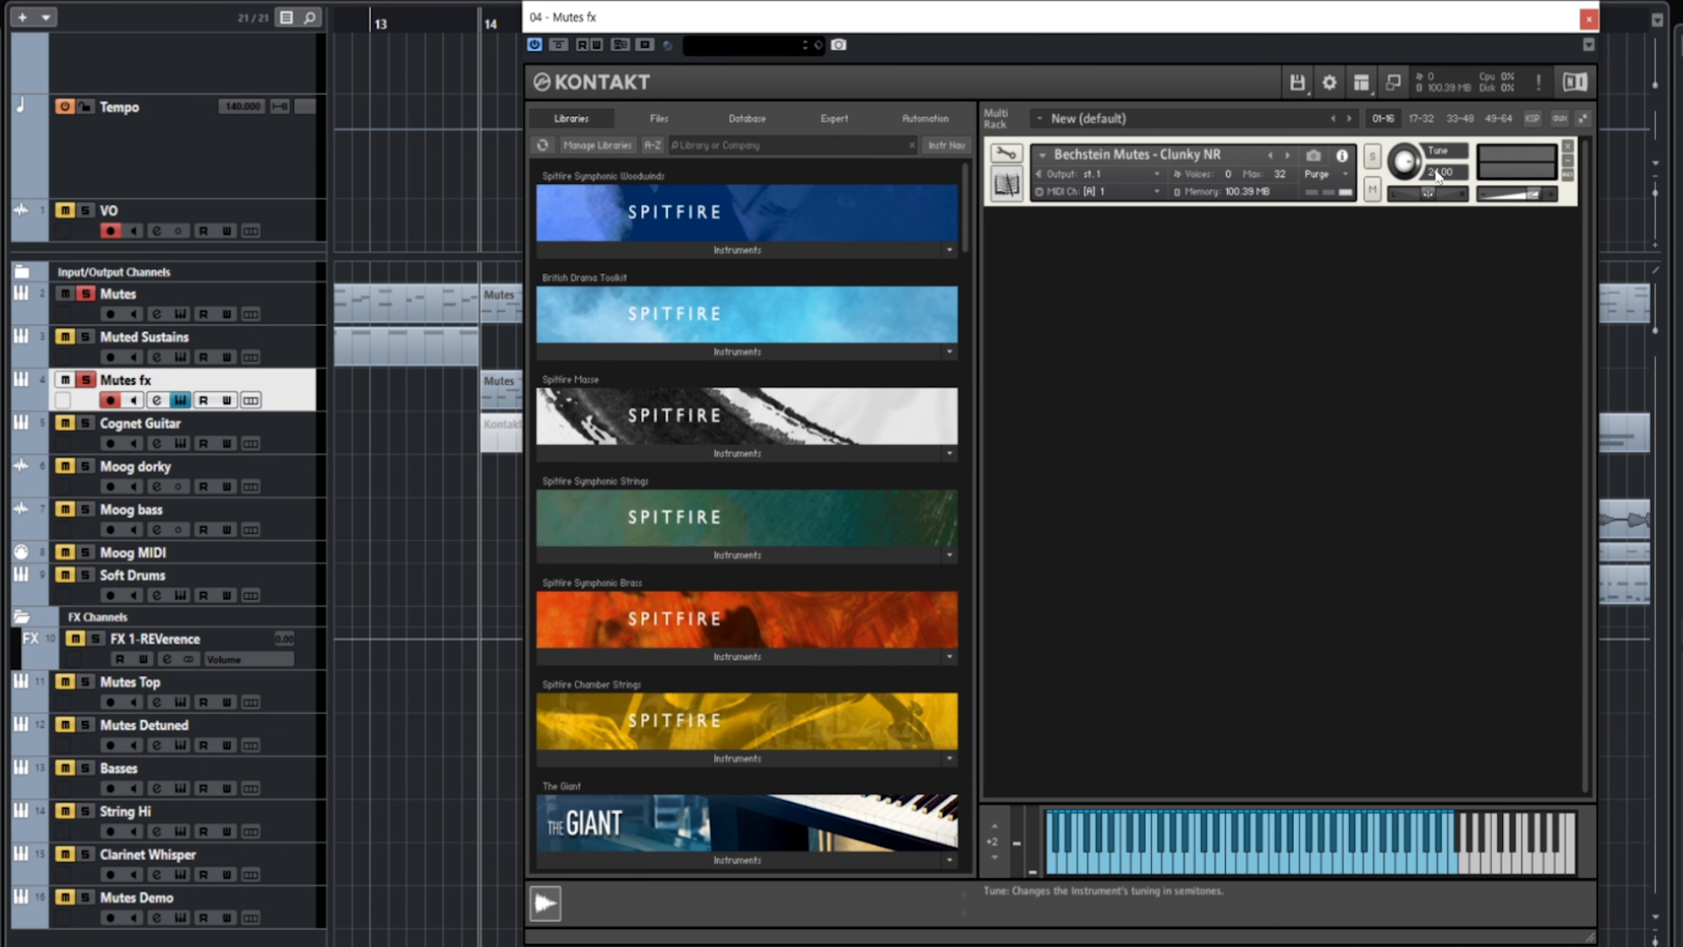
pyautogui.click(1589, 19)
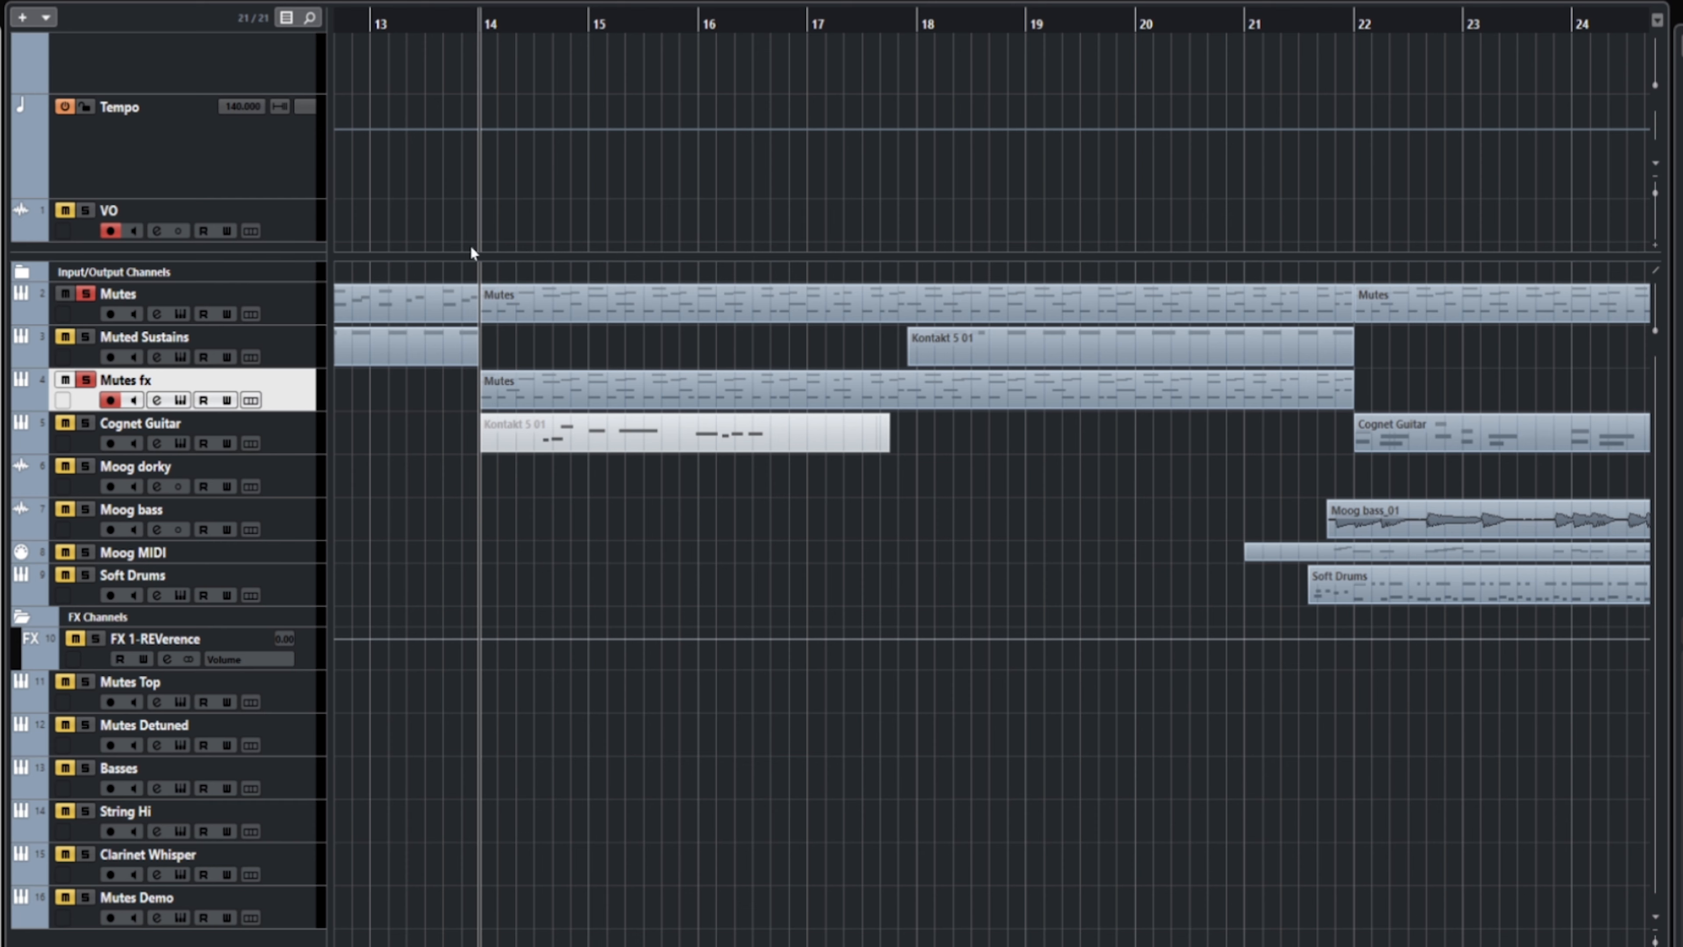
# Step: Play the Mutes fx track alone from bar 14 with Mutes unsoloed, and release its solo during playback
pyautogui.click(84, 293)
pyautogui.press('space')
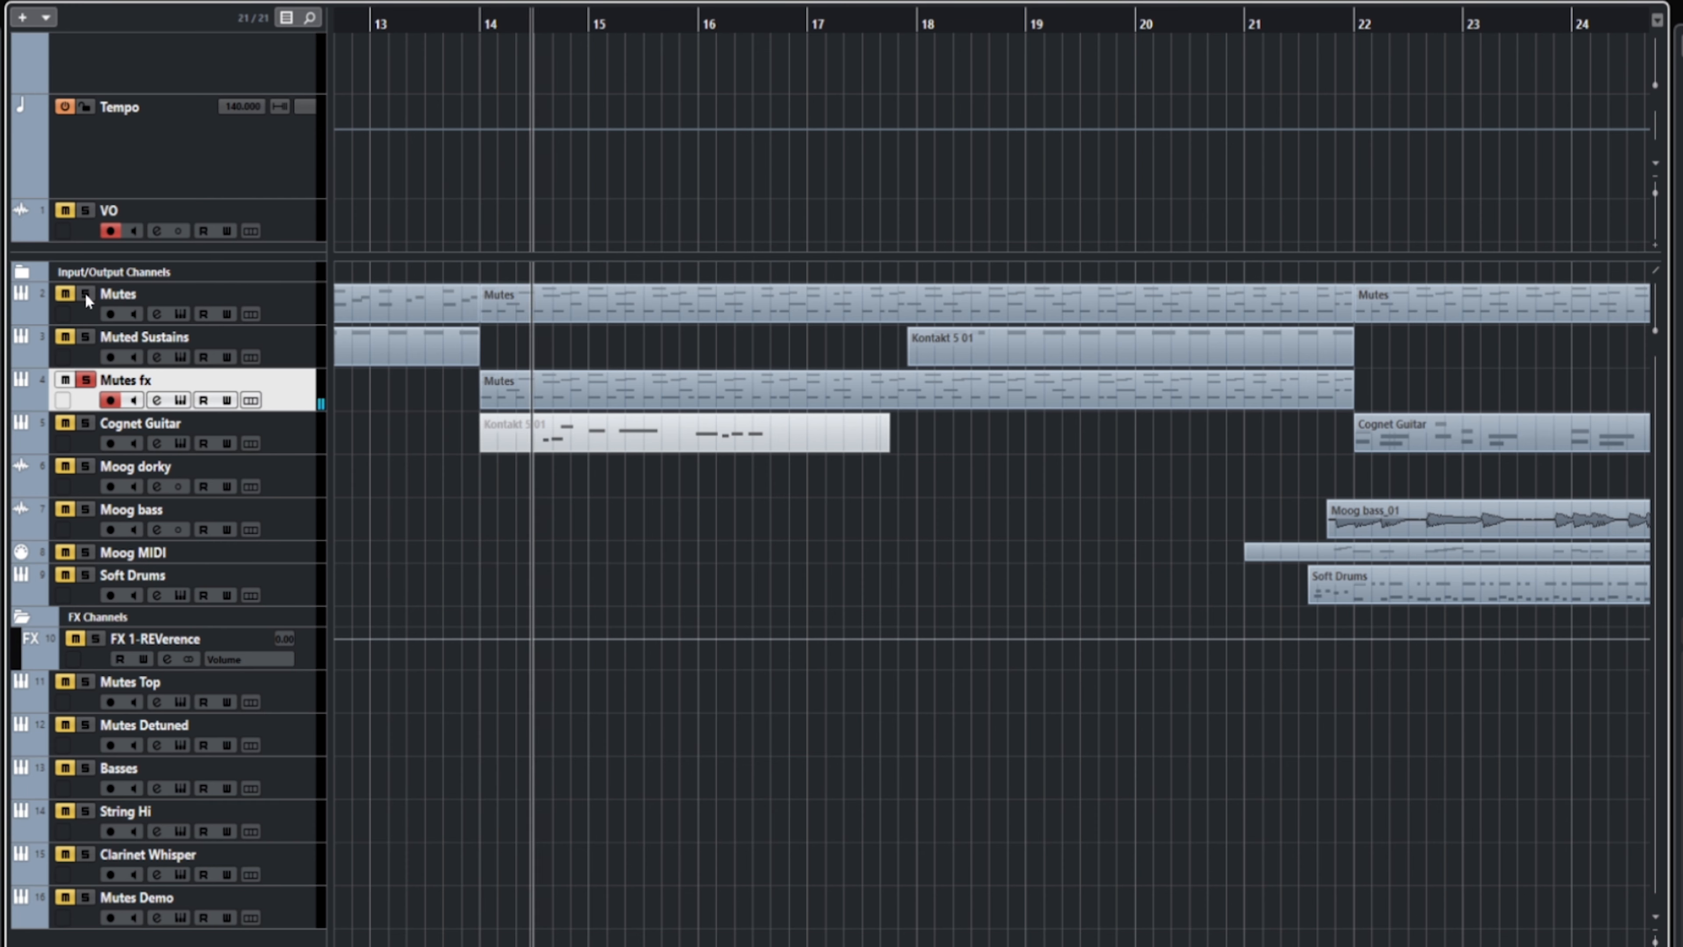
pyautogui.click(86, 382)
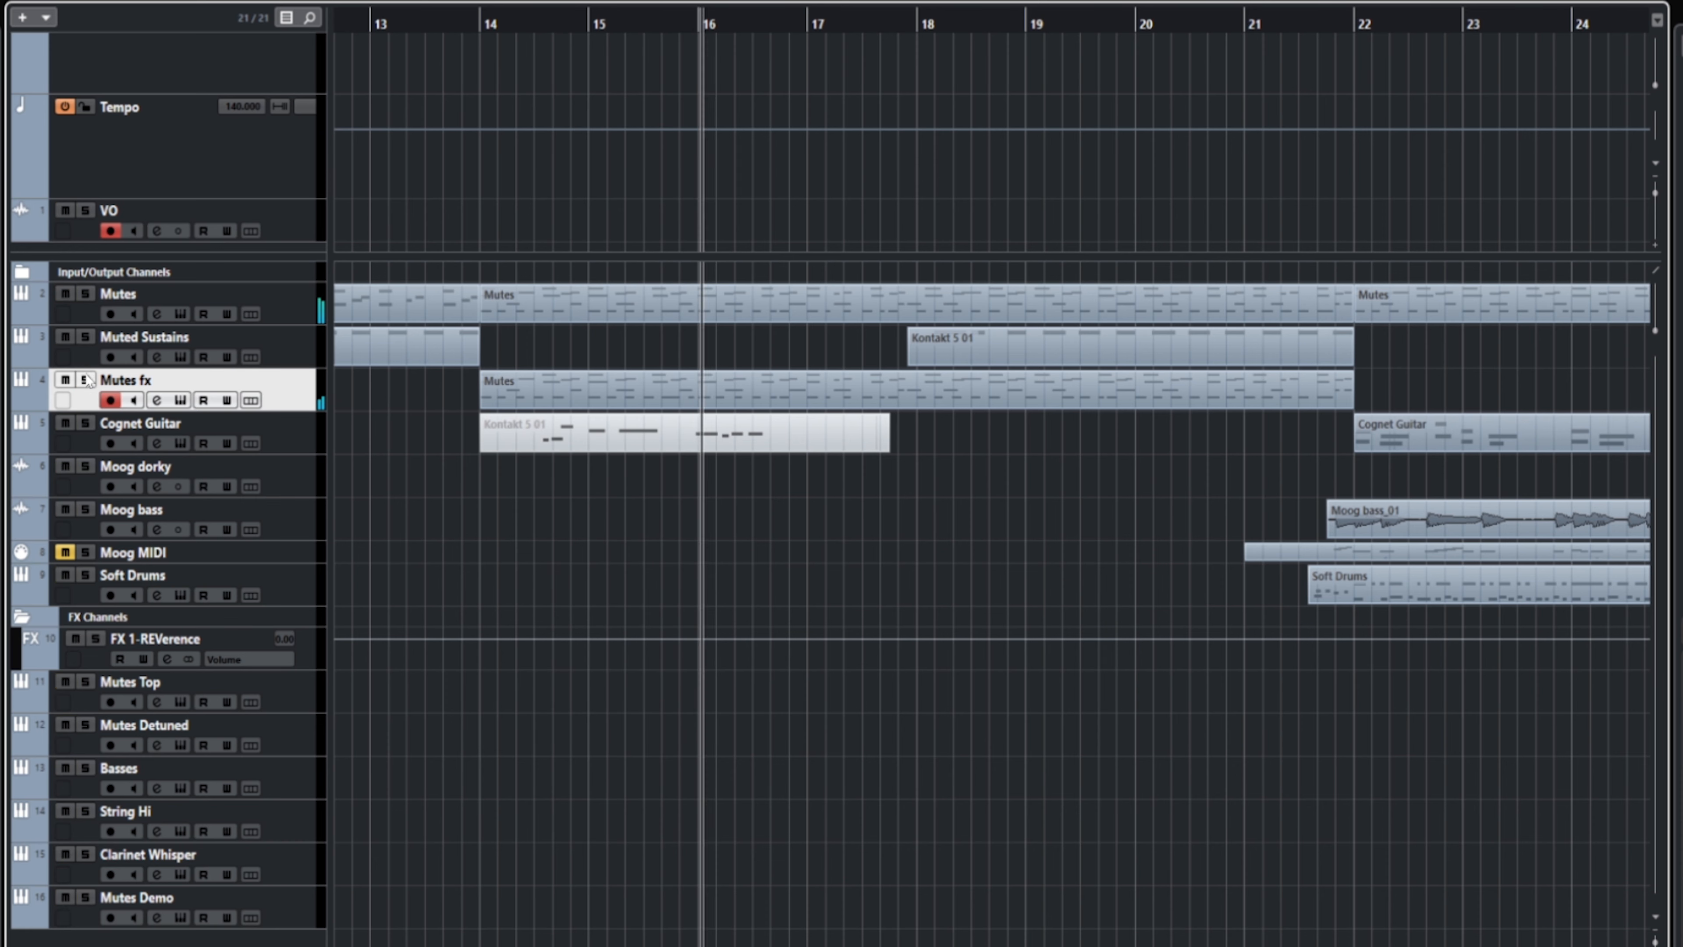
# Step: Follow the full arrangement's playback from about bar 16 to bar 28, selecting the Muted Sustains track along the way
pyautogui.scroll(-1, 548, 207)
pyautogui.hscroll(3, 548, 207)
pyautogui.scroll(-2, 548, 207)
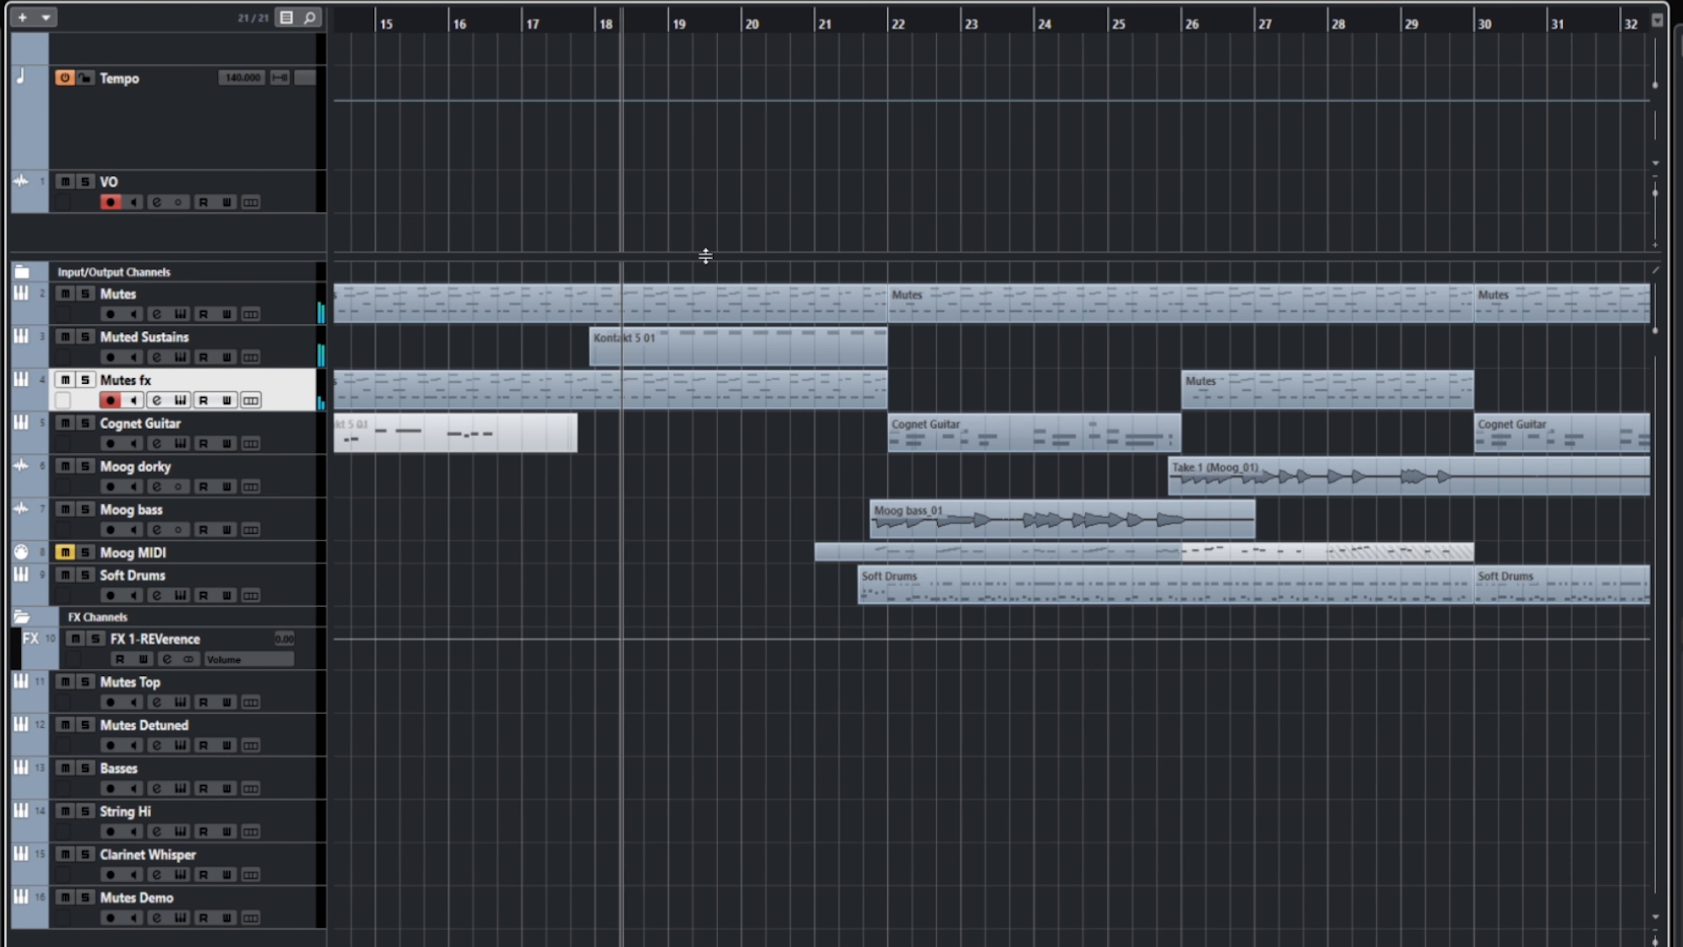
pyautogui.click(333, 348)
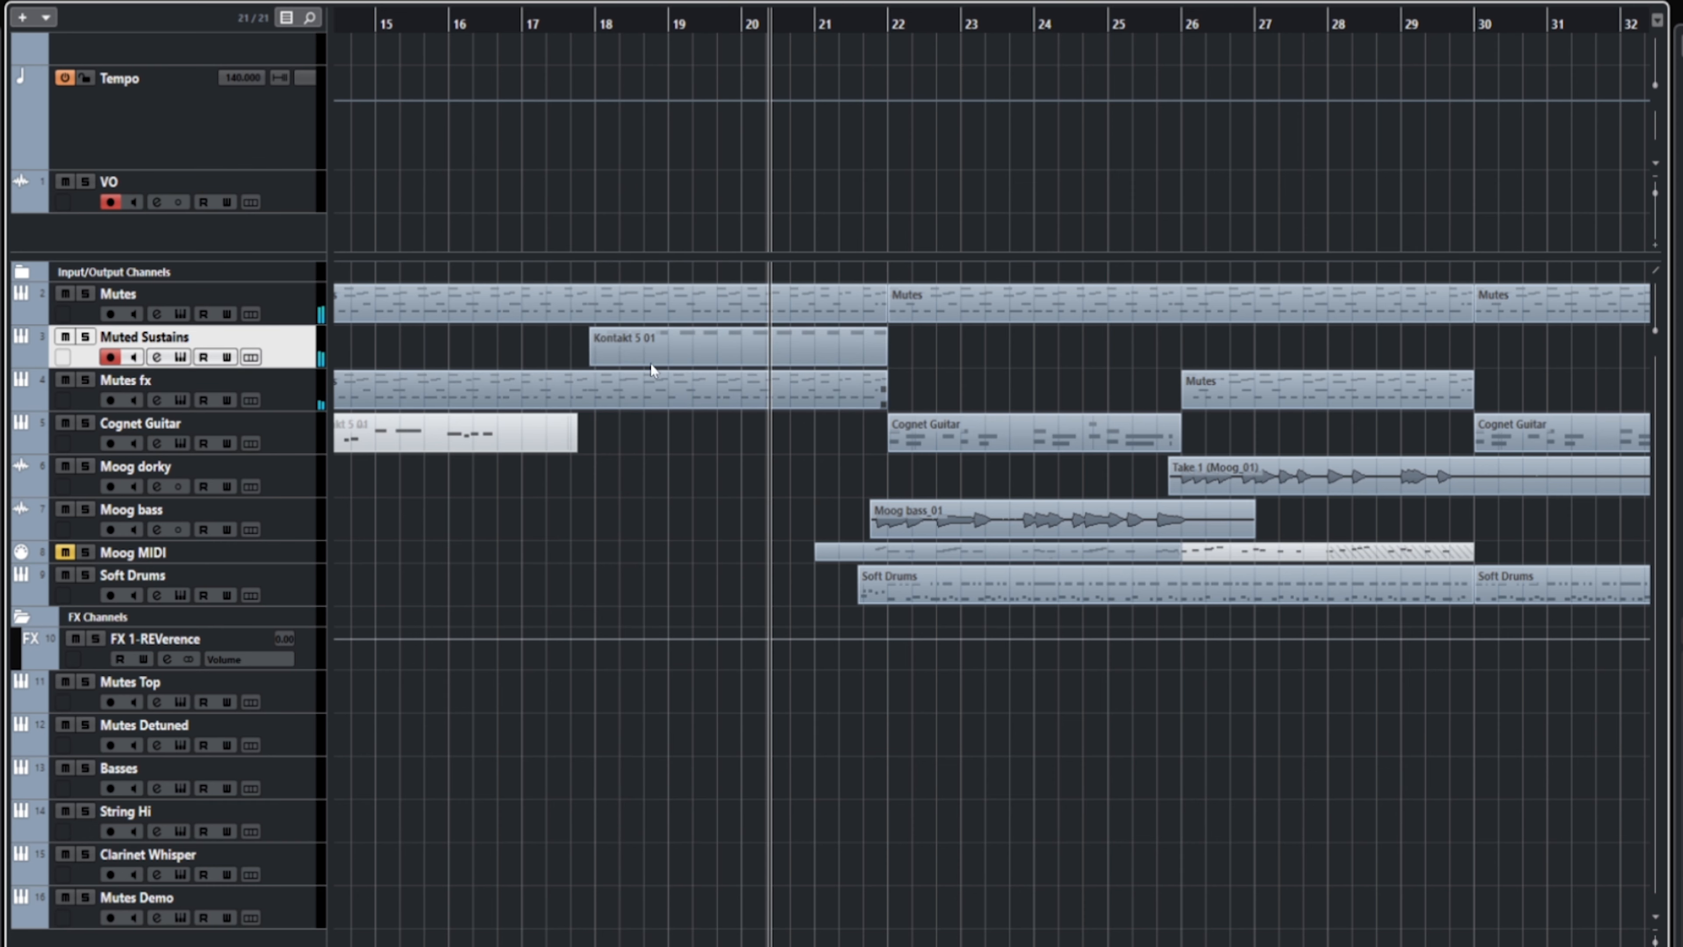
pyautogui.hscroll(1, 803, 208)
pyautogui.hscroll(4, 804, 211)
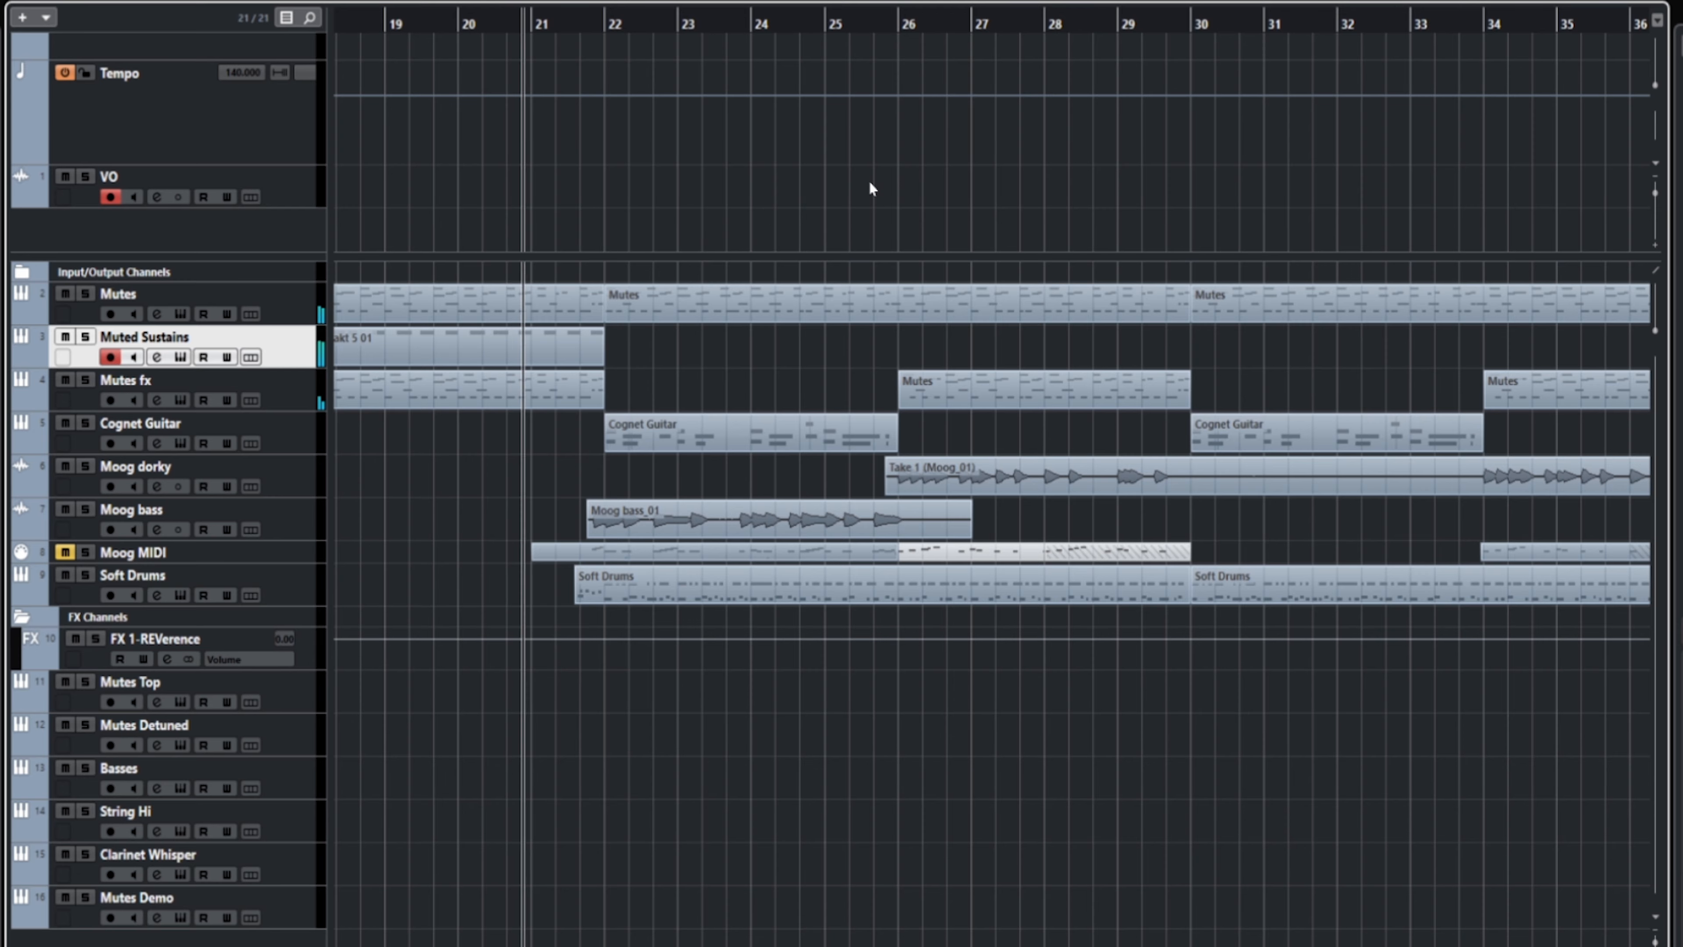
pyautogui.hscroll(4, 599, 167)
pyautogui.hscroll(-3, 646, 167)
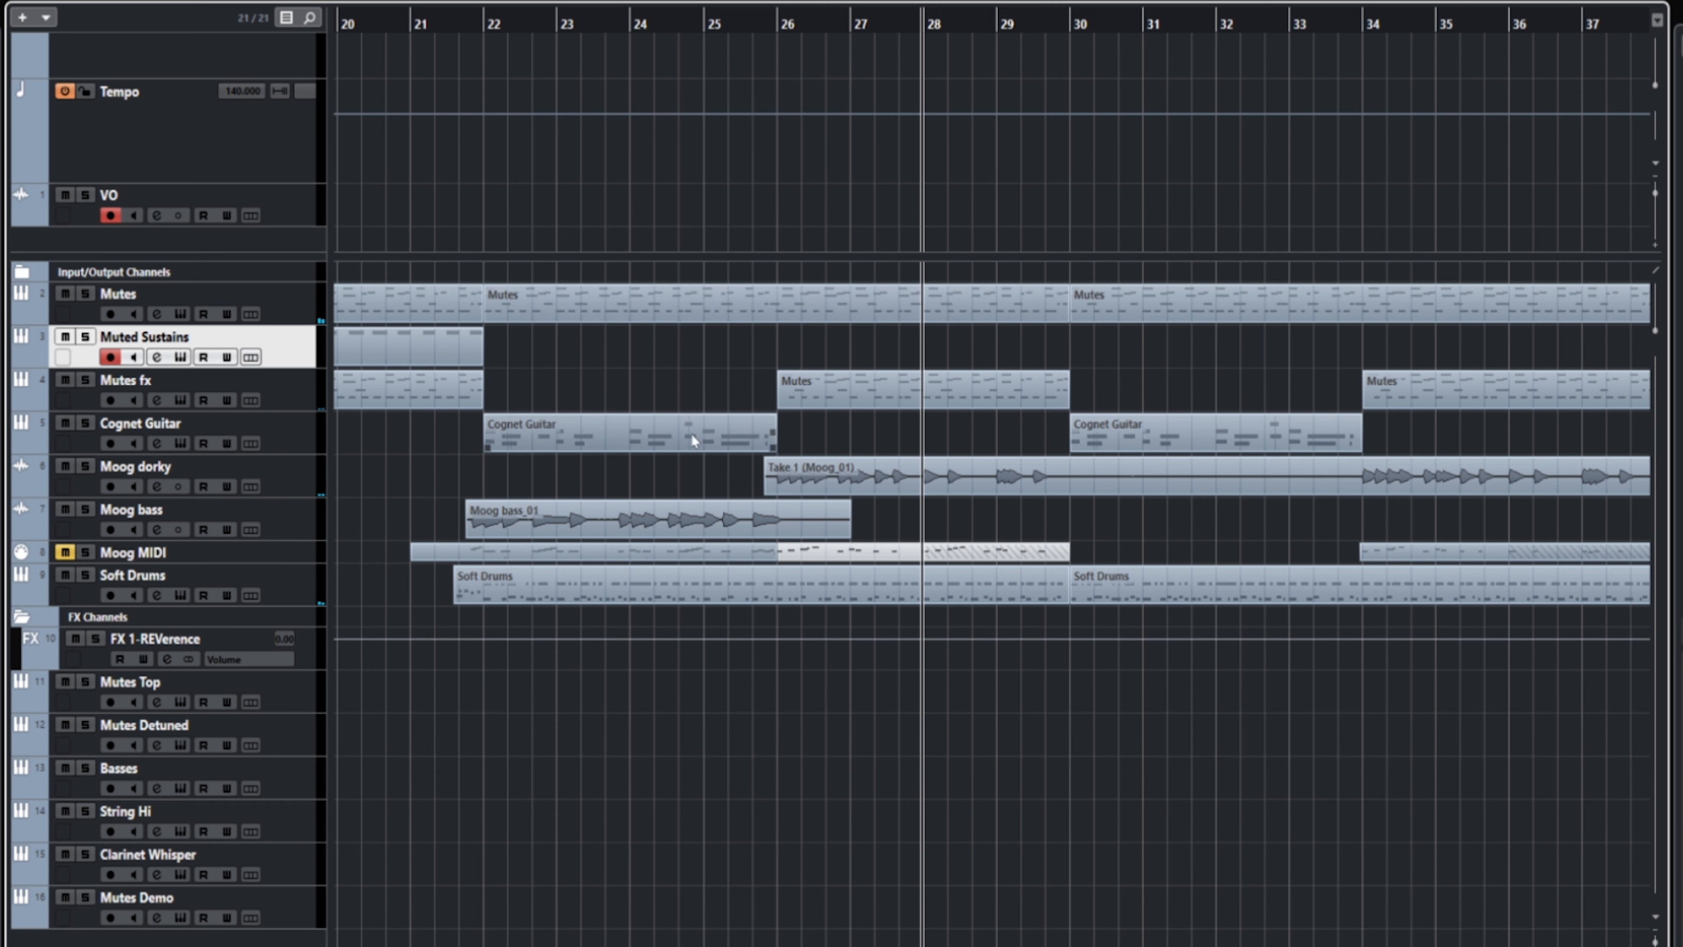
# Step: Select the Cognet Guitar track and play the second section of the arrangement from about bar 47
pyautogui.click(308, 447)
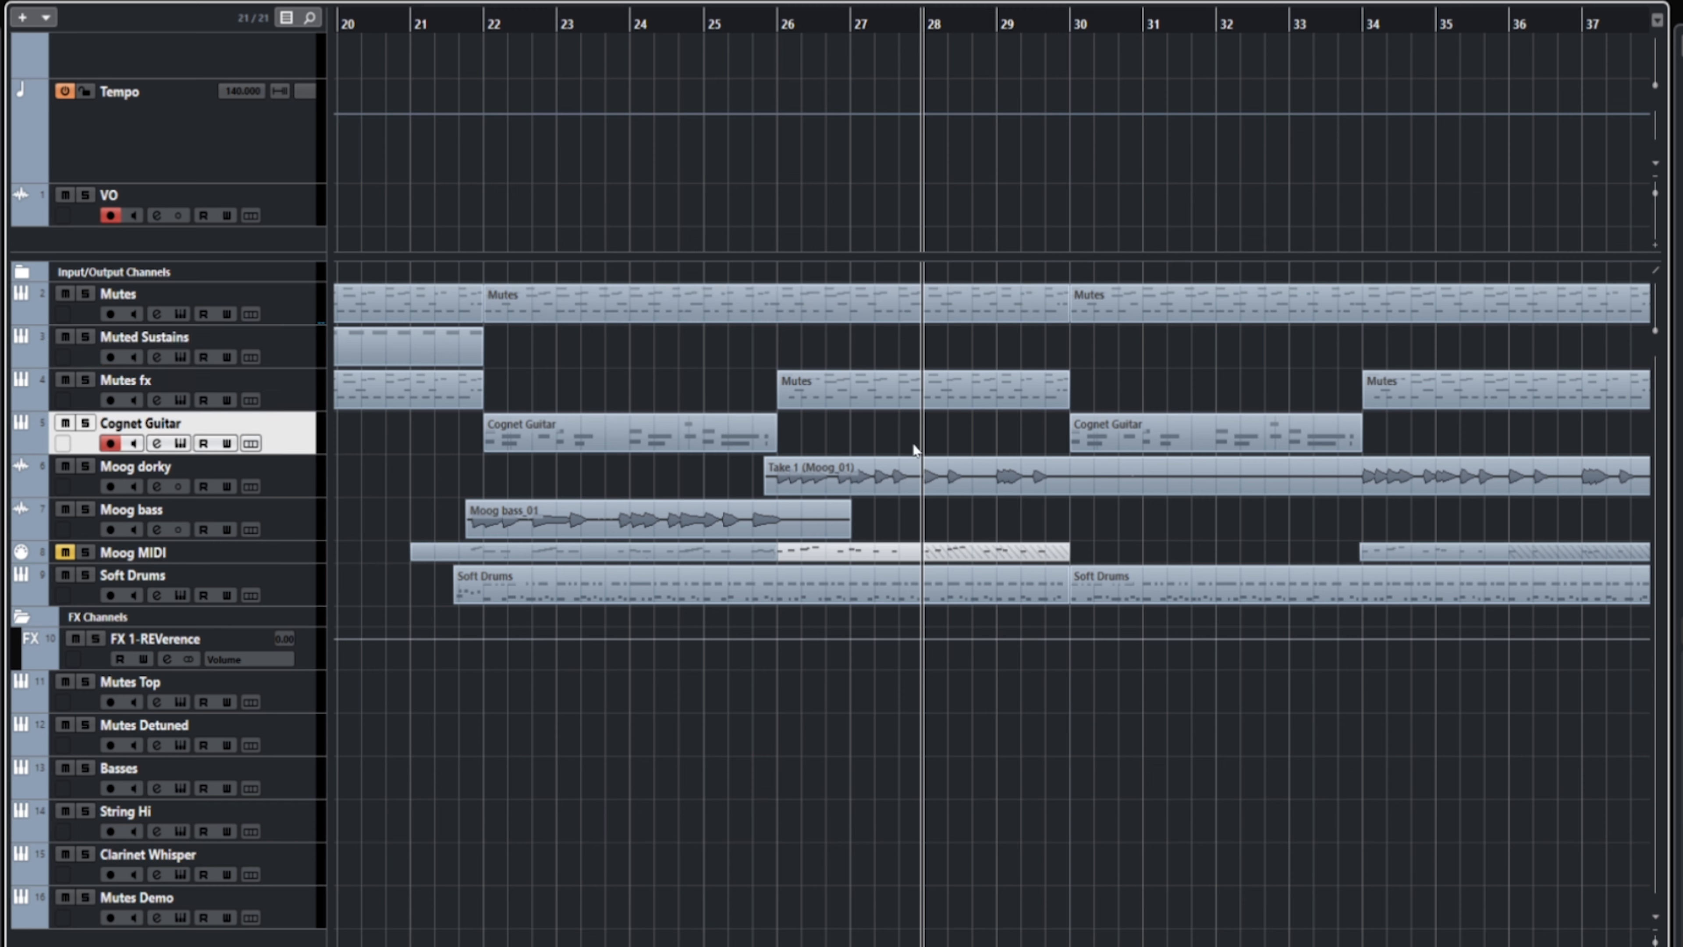
pyautogui.moveTo(1025, 438); pyautogui.dragTo(731, 417)
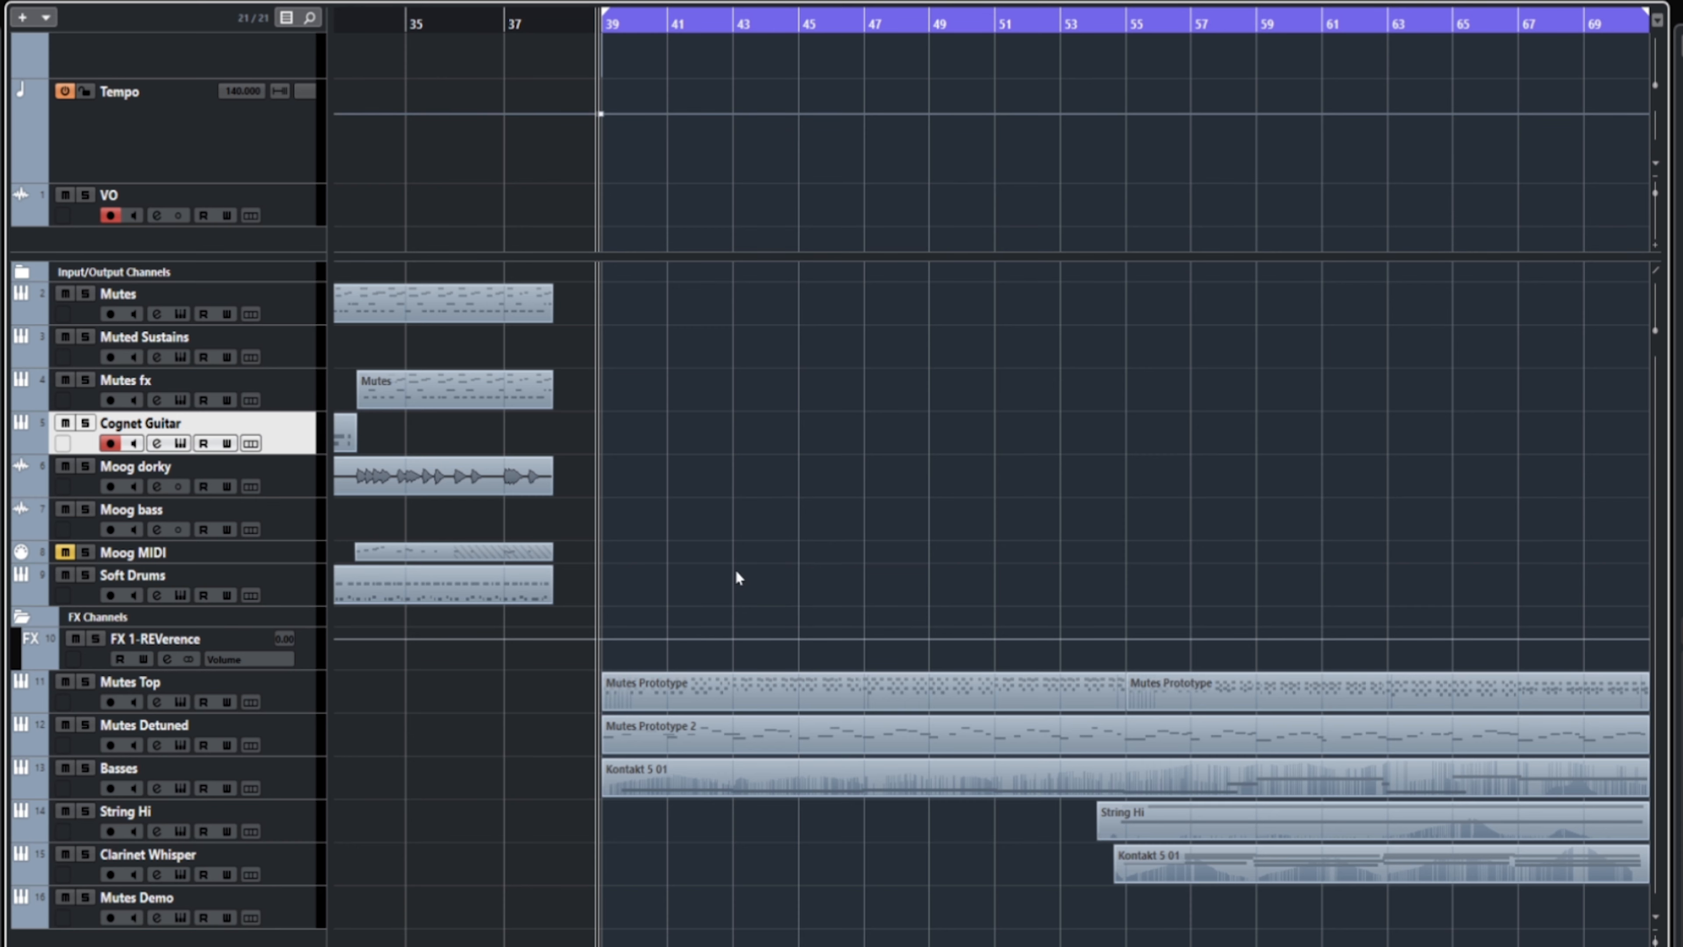
pyautogui.hscroll(3, 879, 394)
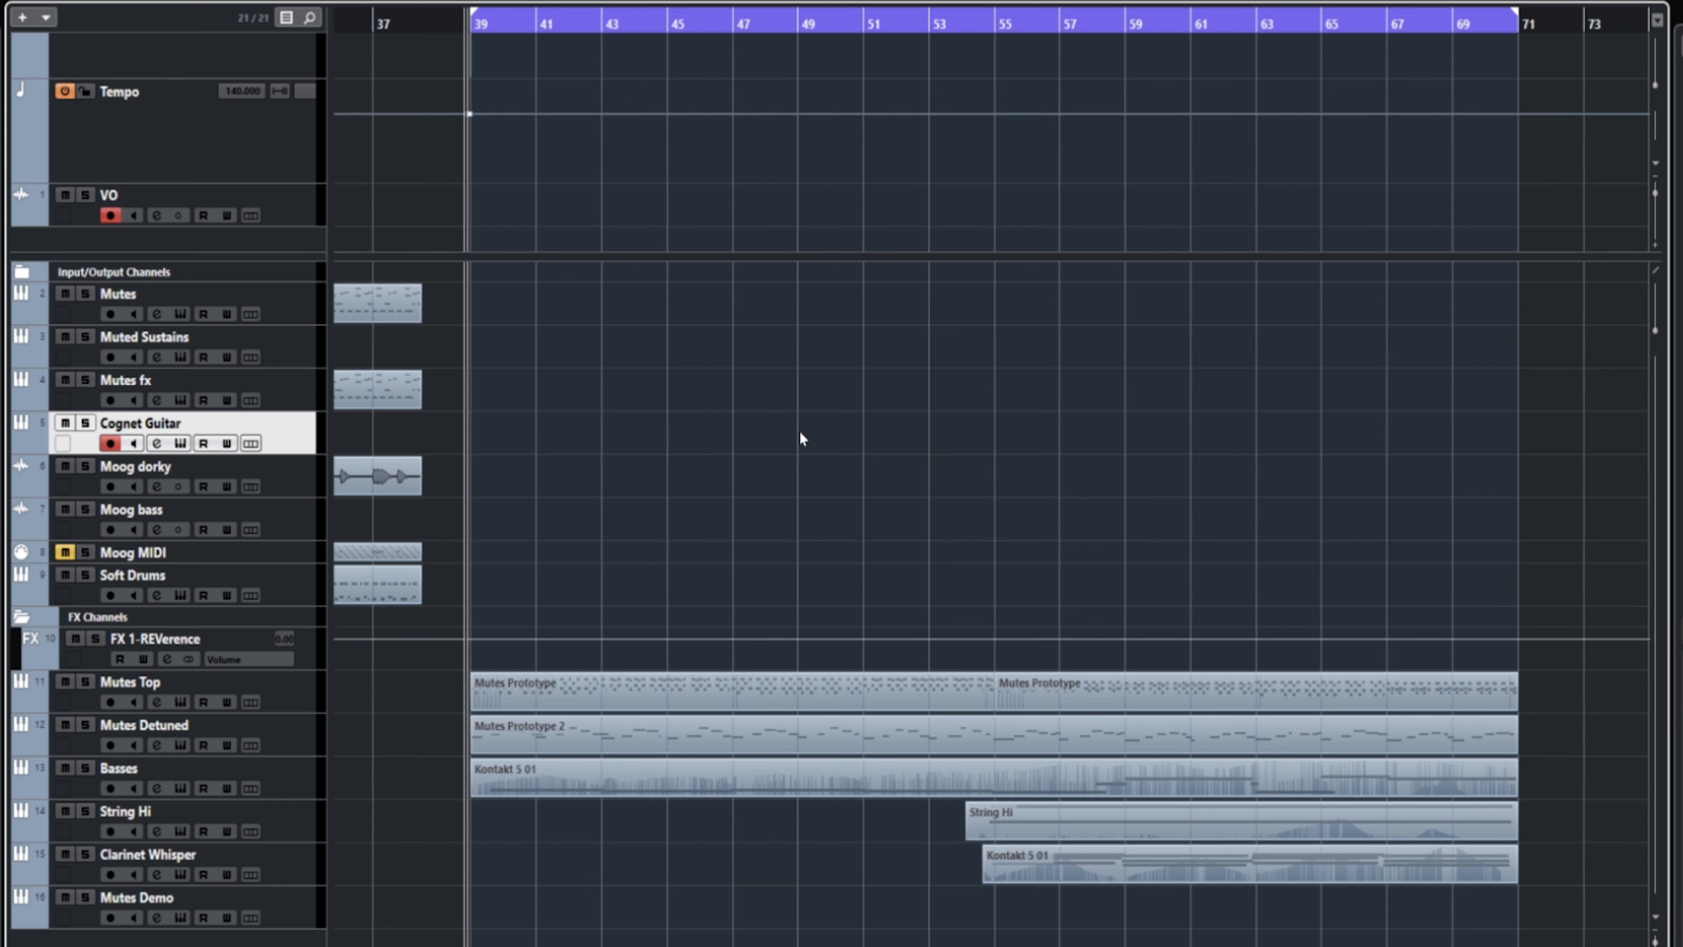
pyautogui.doubleClick(730, 23)
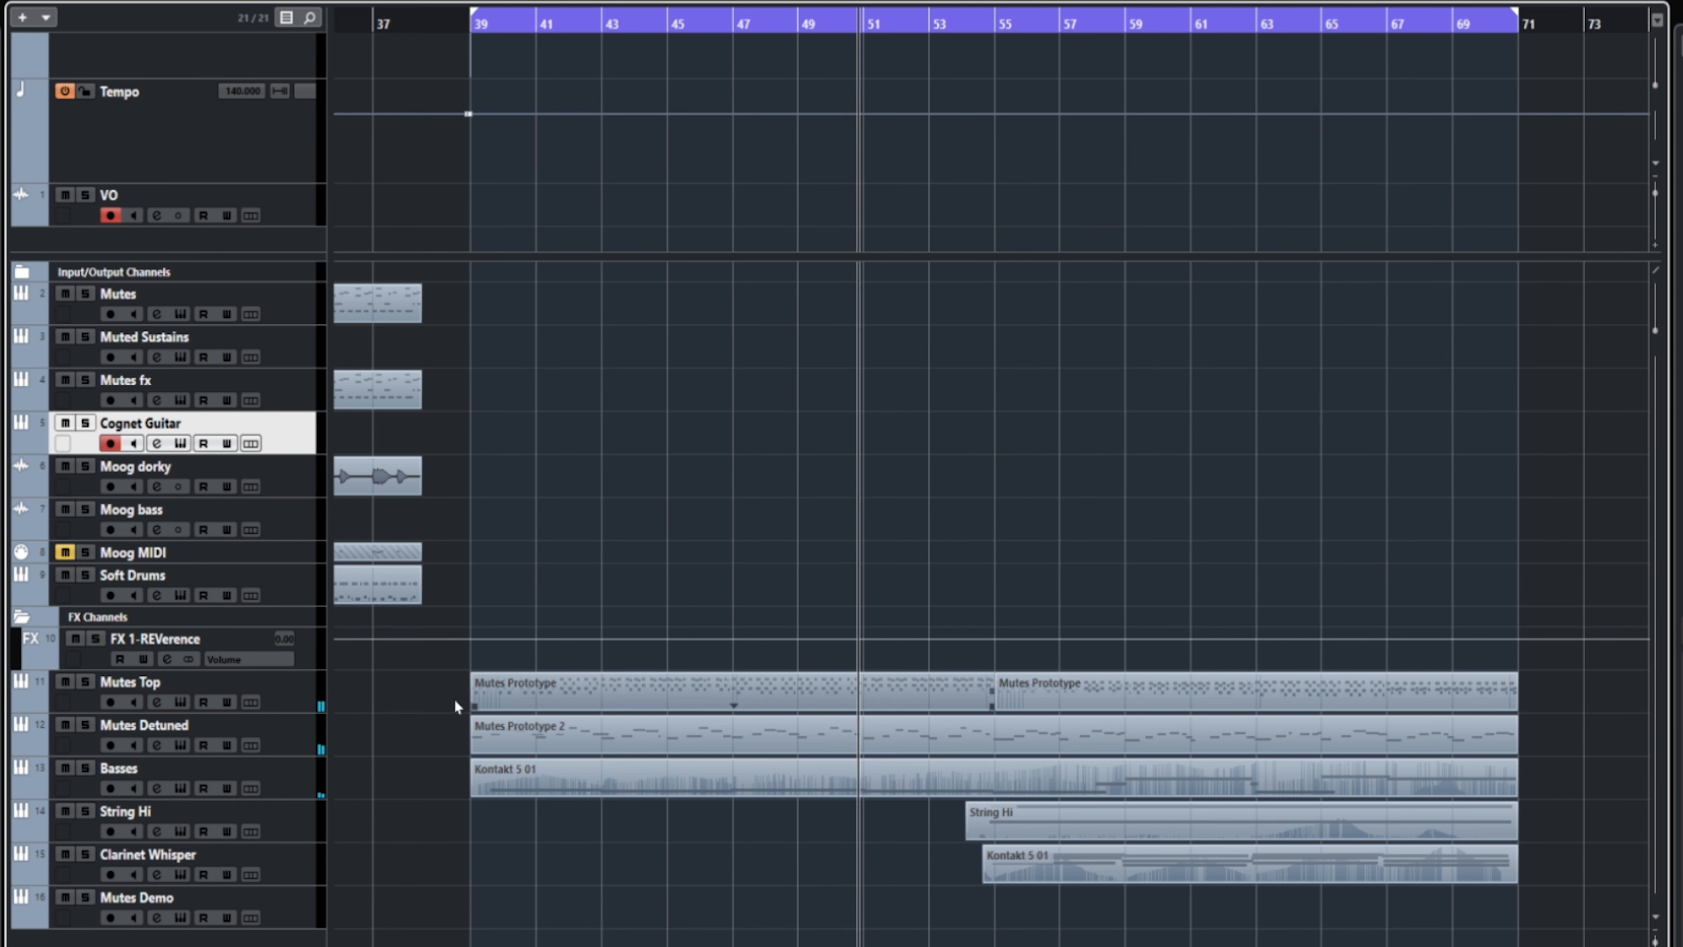
# Step: Examine the tuning and effect settings of the Mutes Detuned track's Kontakt instrument and close its window
pyautogui.click(303, 738)
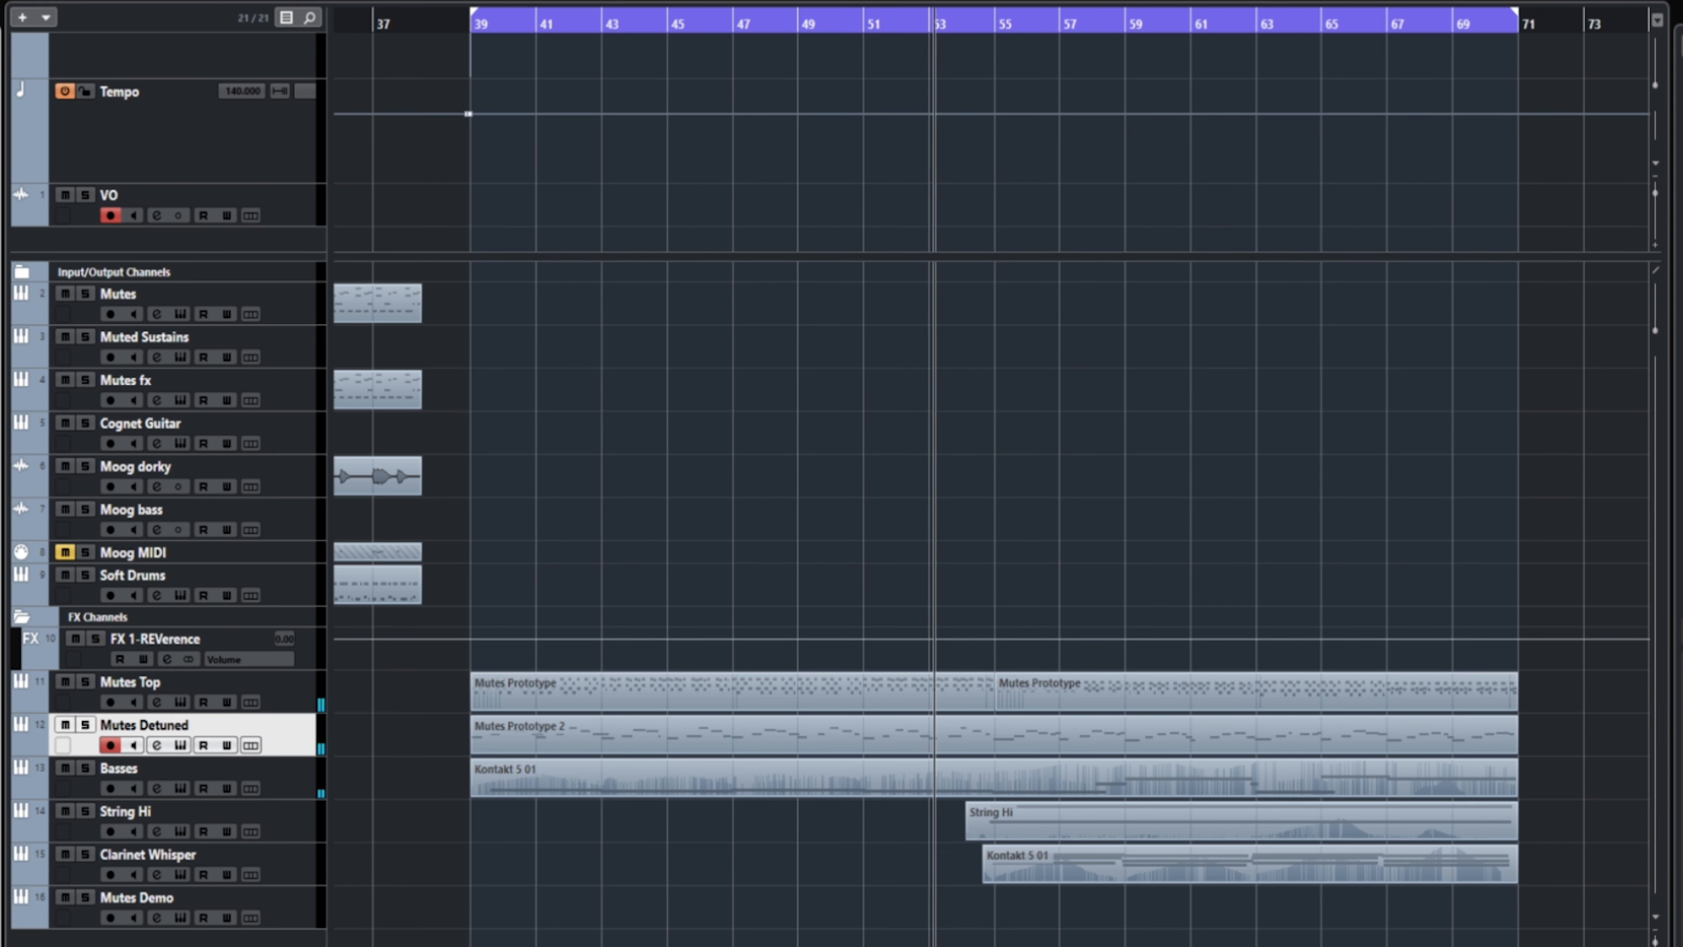
pyautogui.click(180, 745)
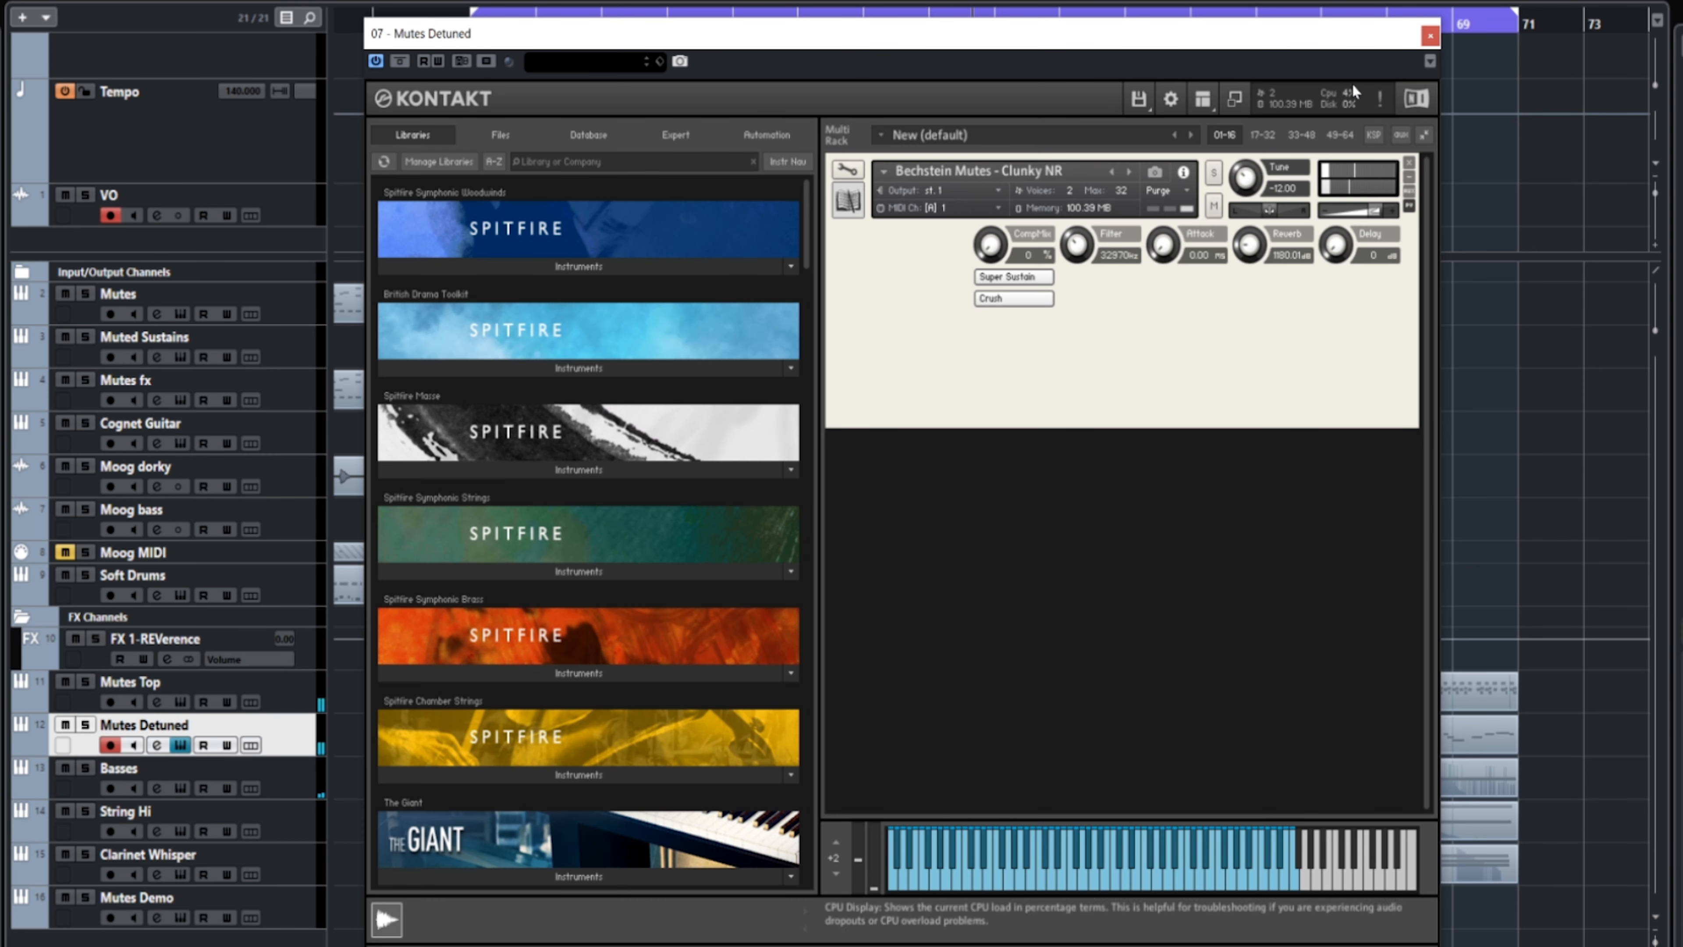
pyautogui.click(1429, 40)
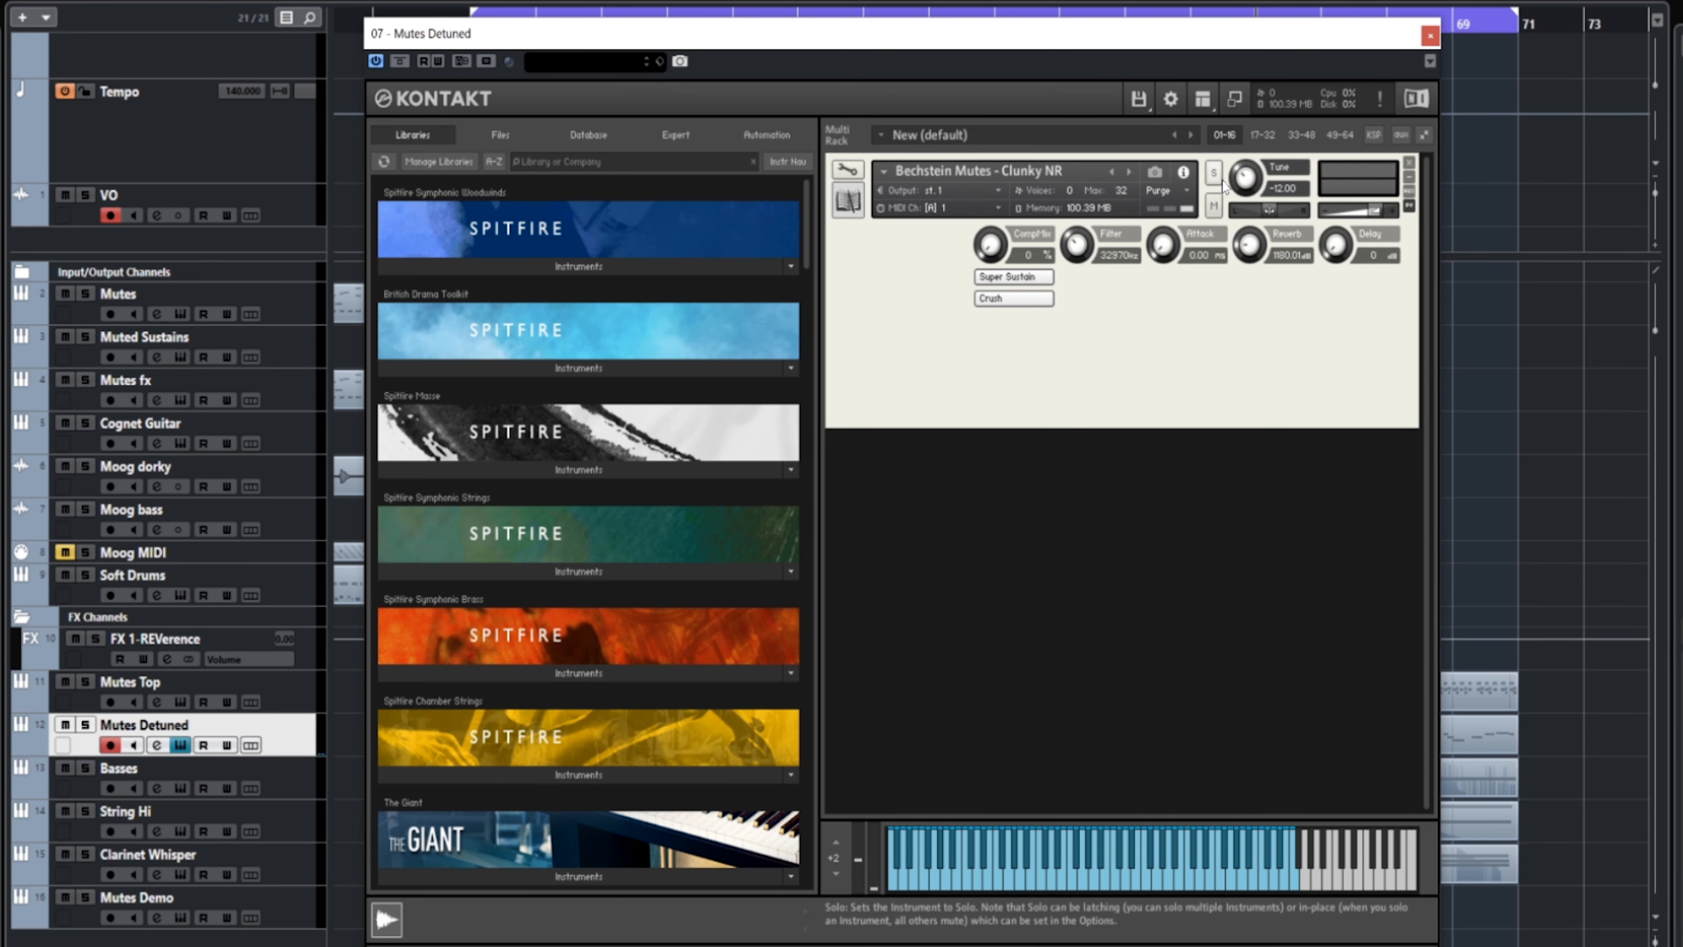
pyautogui.click(1430, 36)
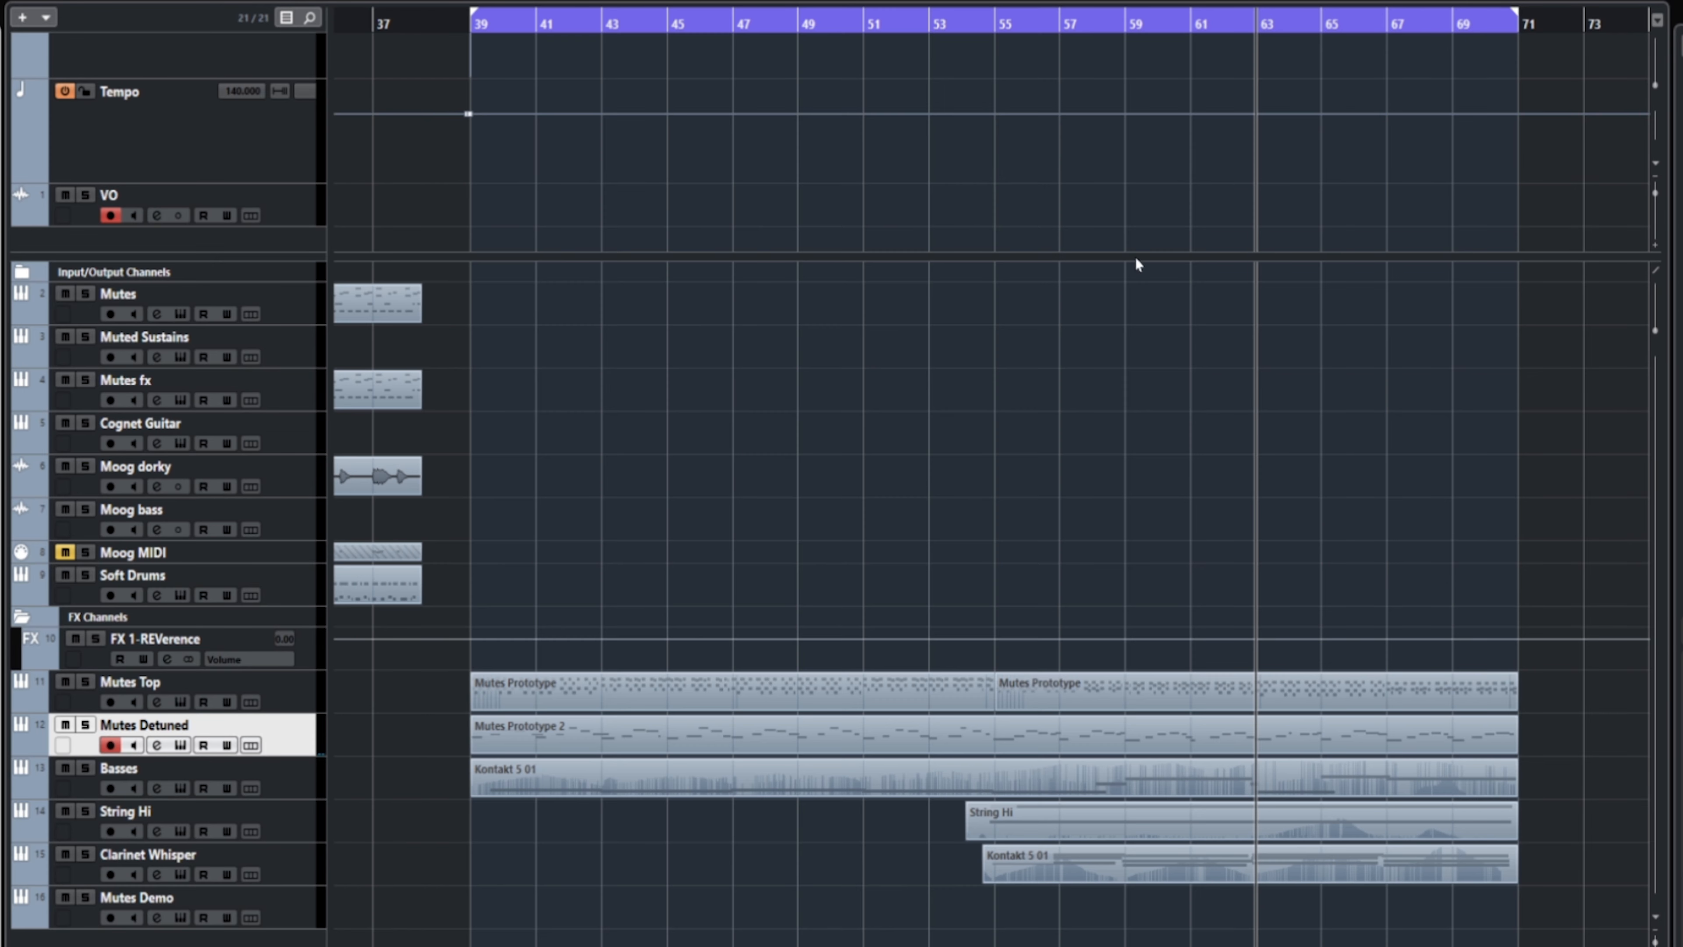
# Step: Play the Mutes Detuned track soloed from bar 39, release its solo and reopen its Kontakt instrument
pyautogui.press('s')
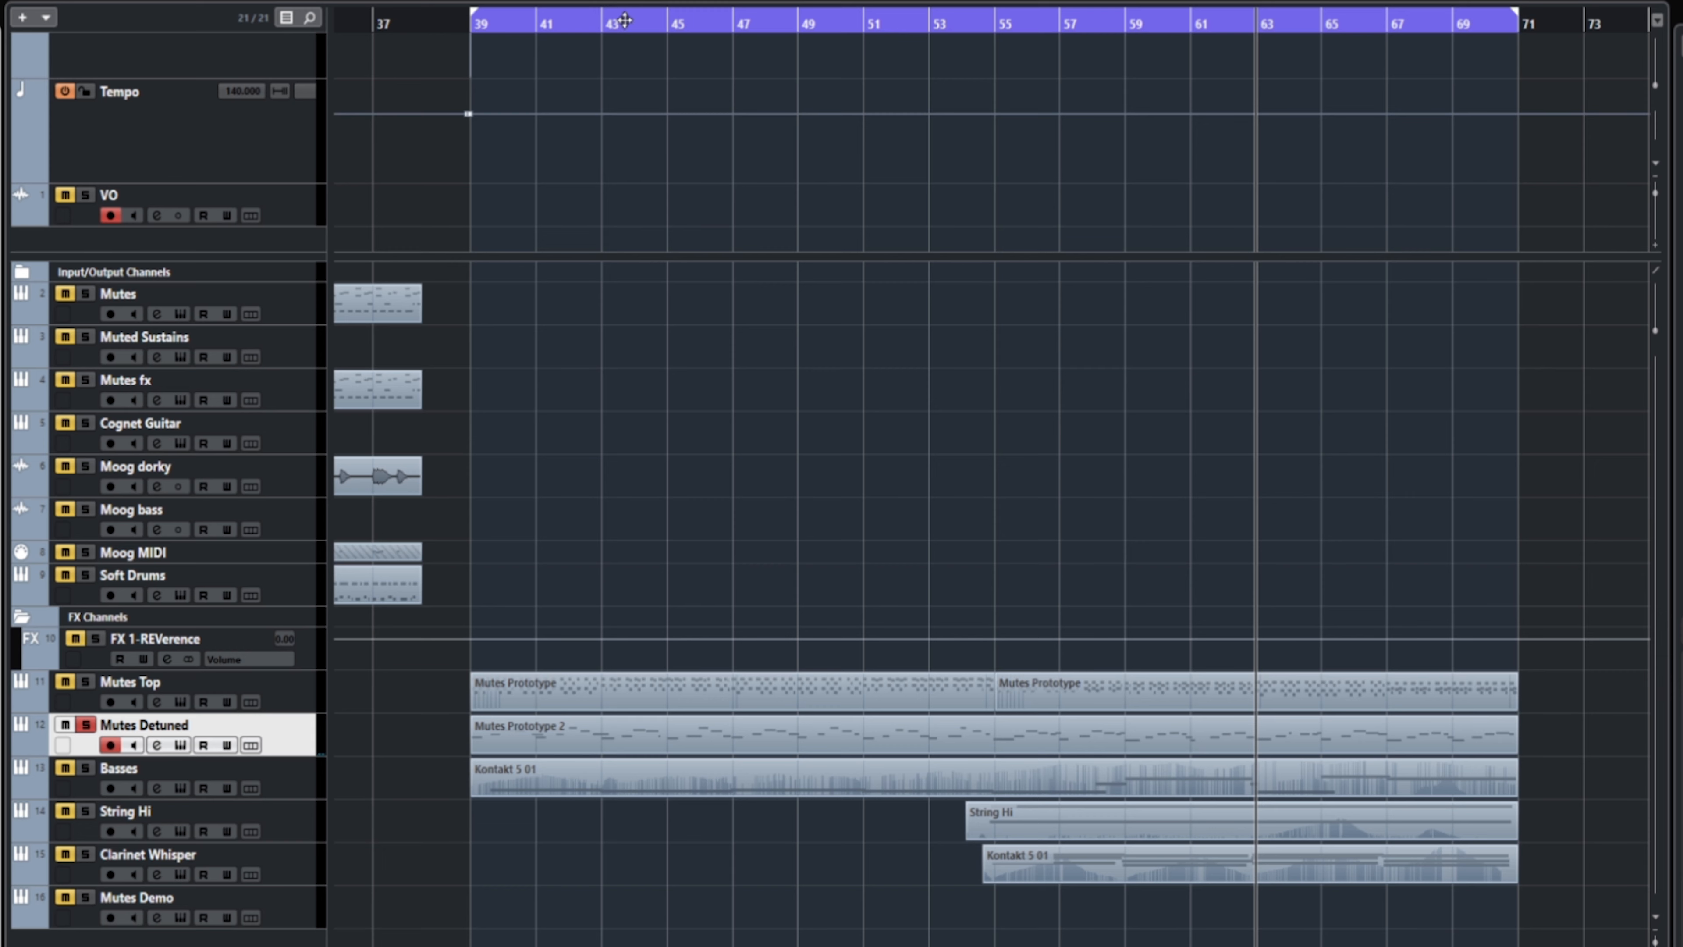
pyautogui.moveTo(670, 23); pyautogui.dragTo(478, 39)
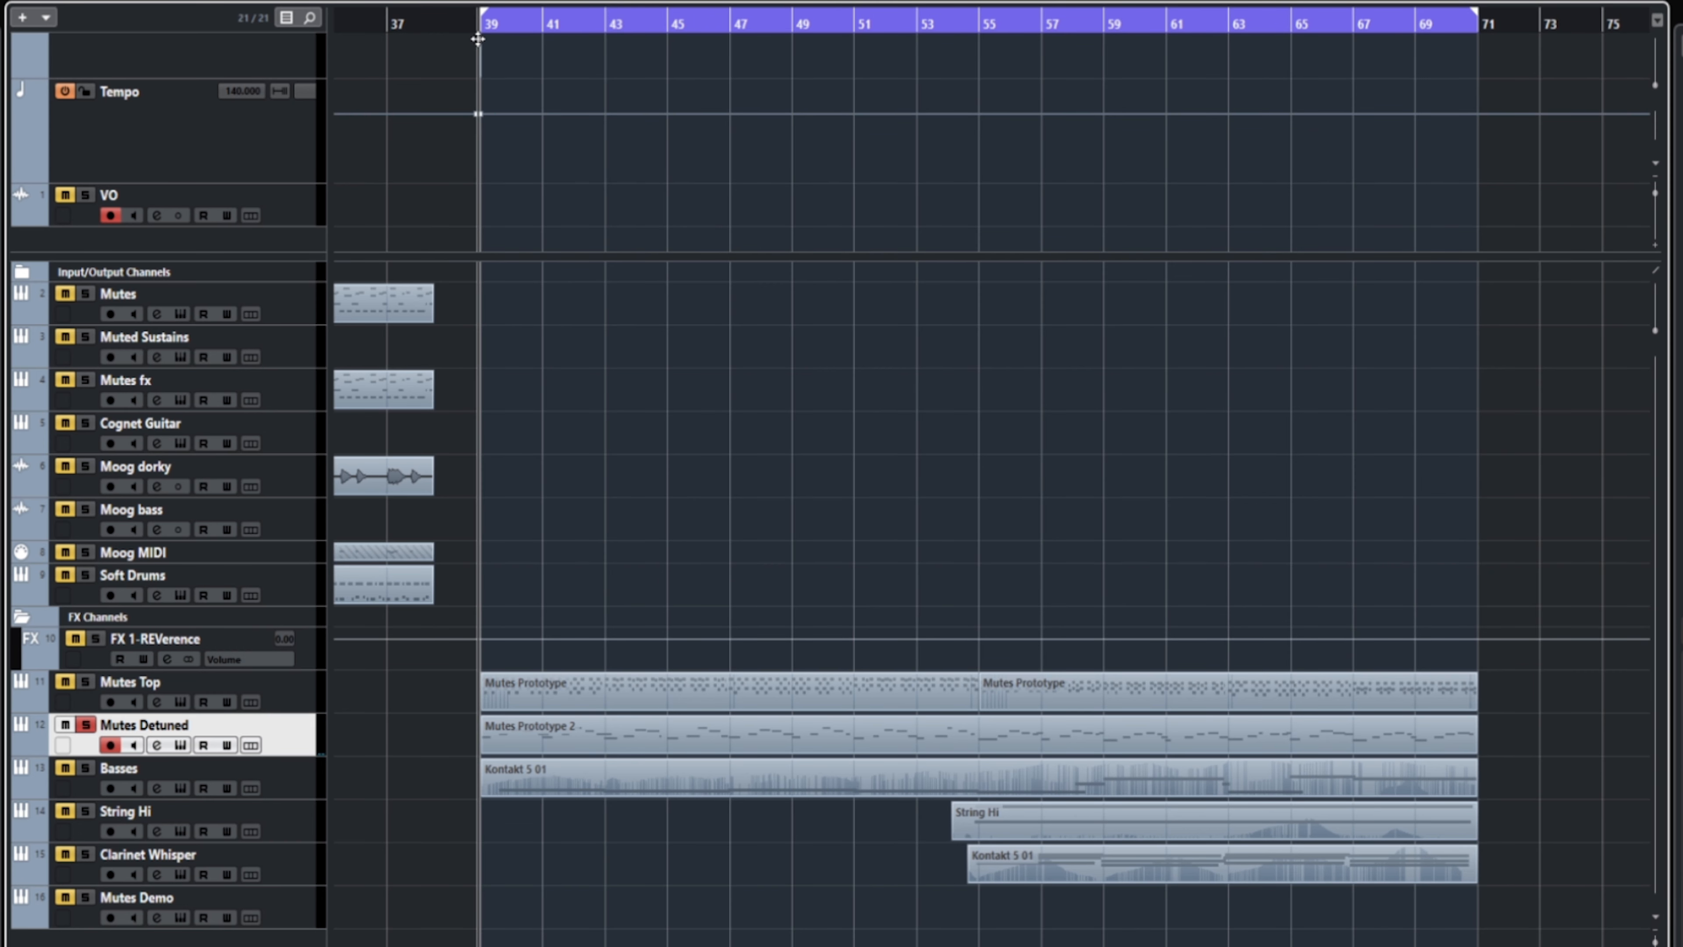
pyautogui.press('space')
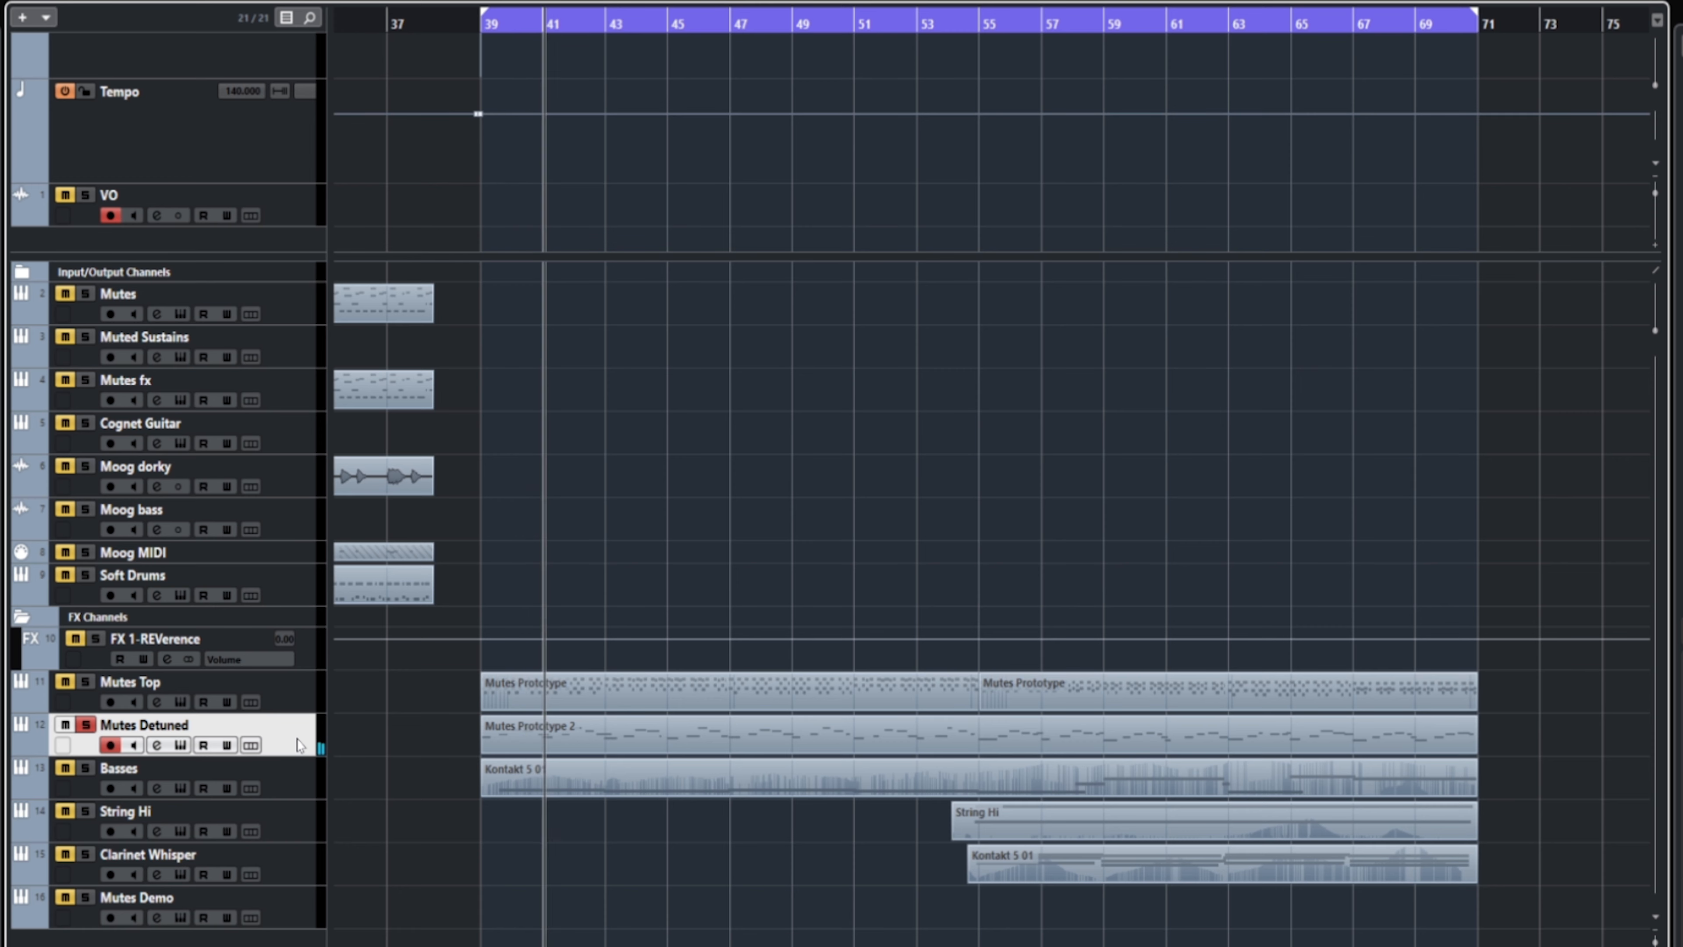
pyautogui.press('s')
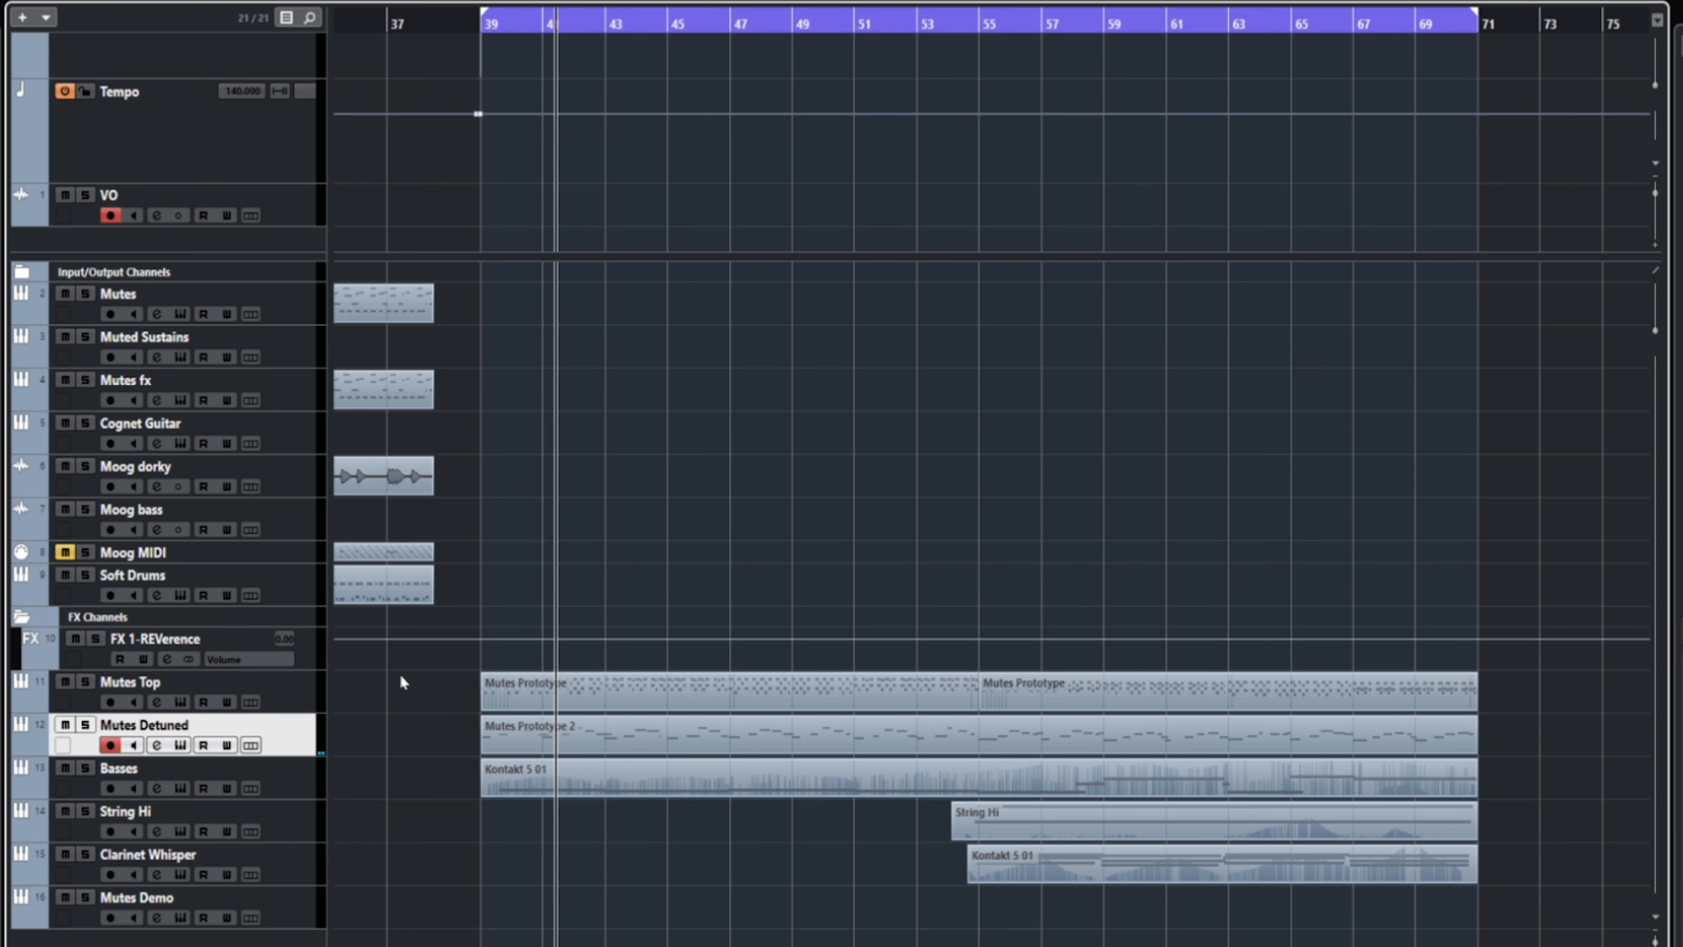
pyautogui.press('e')
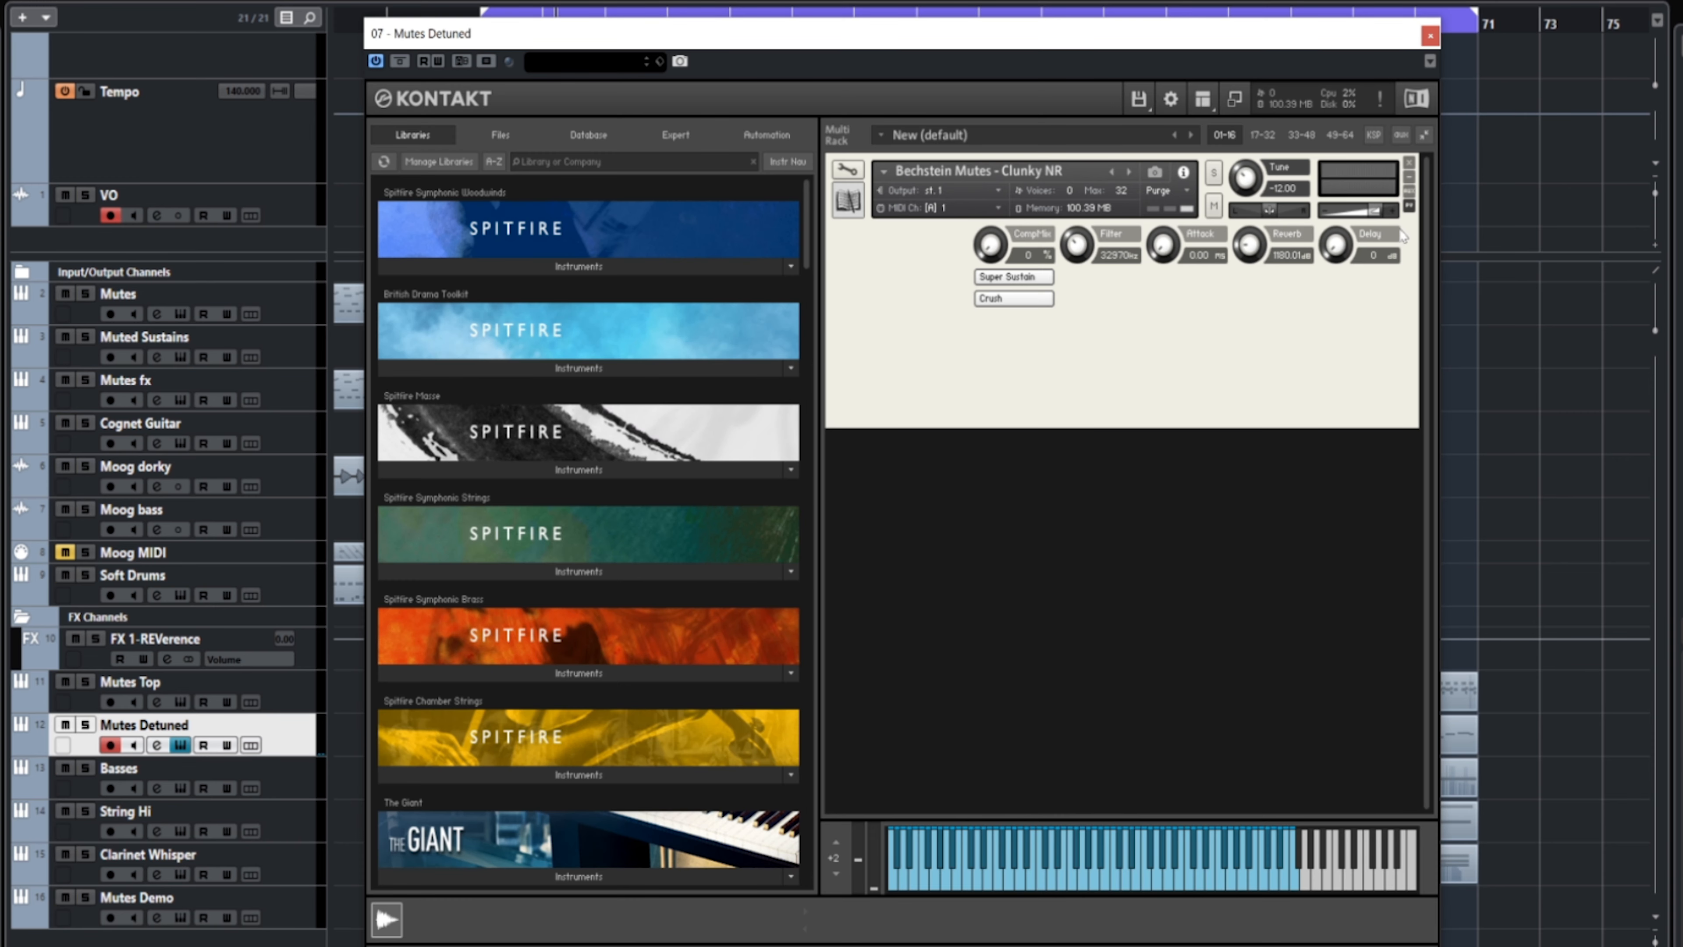